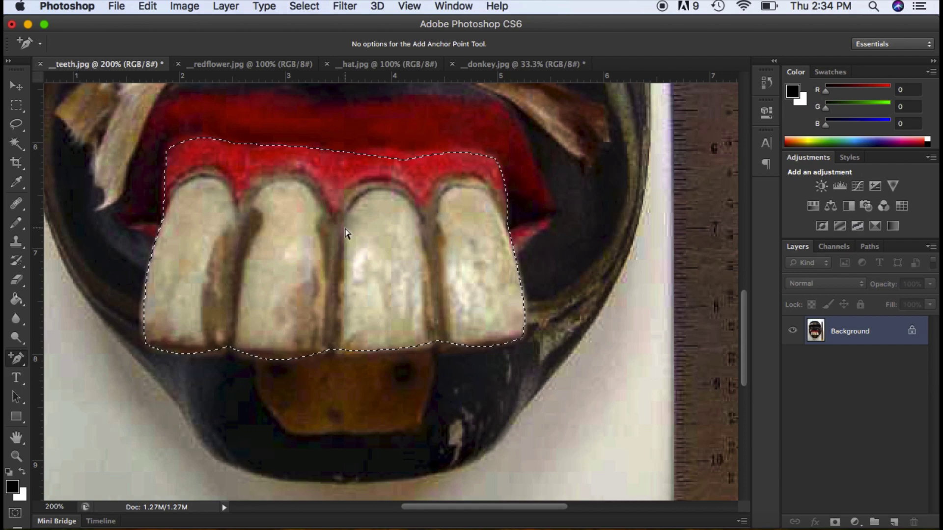
Copy the selected teeth and gums into __donkey.jpg and position them over the donkey's mouth
left_click(867, 247)
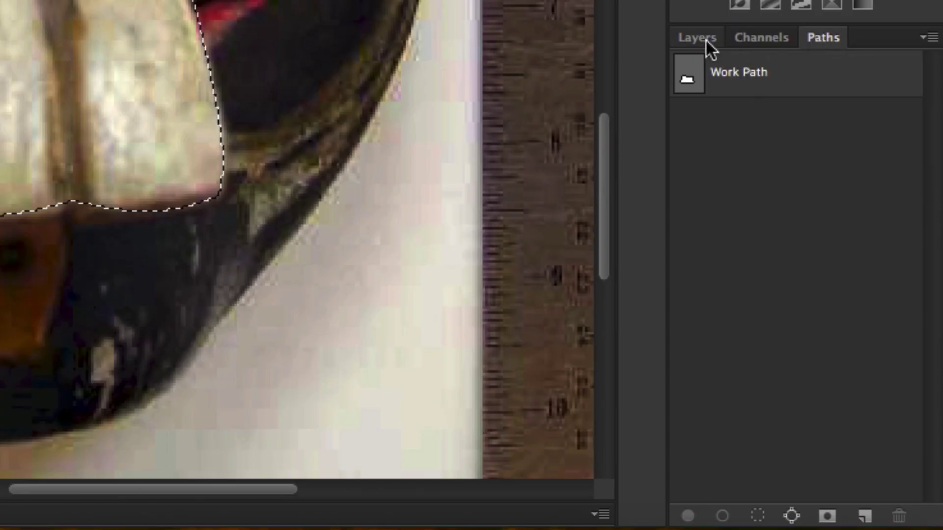
left_click(705, 40)
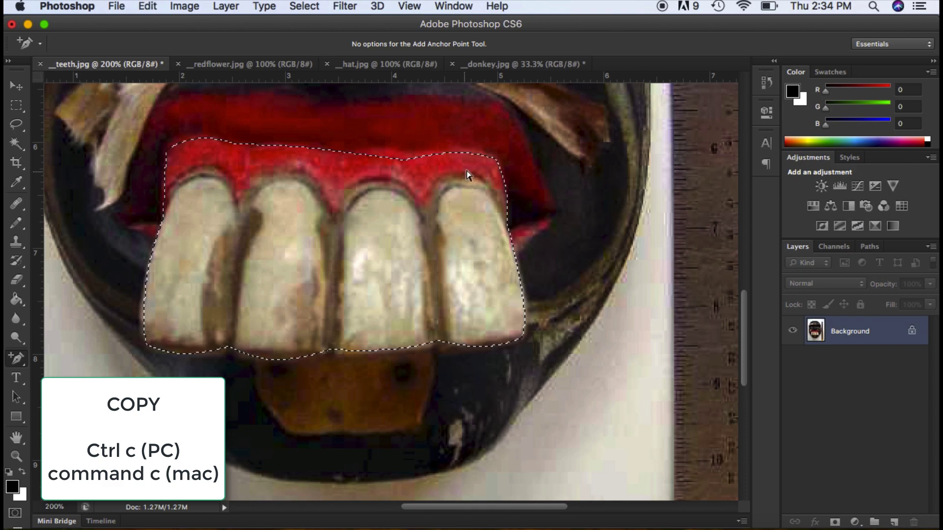
left_click(493, 64)
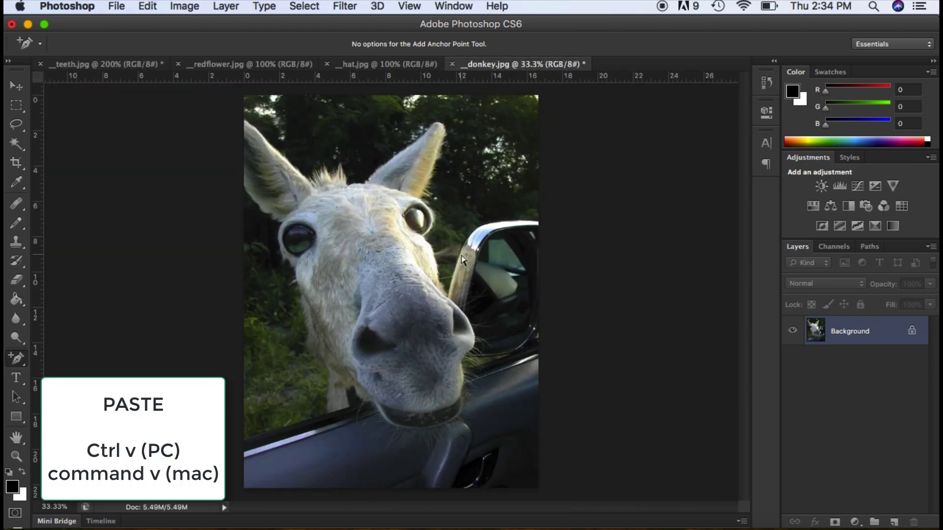
key("super+v")
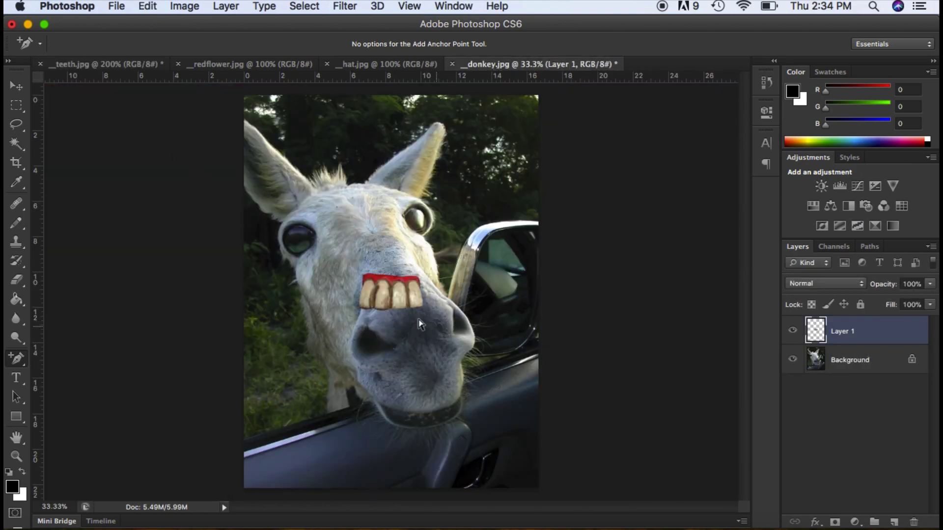
left_click(17, 89)
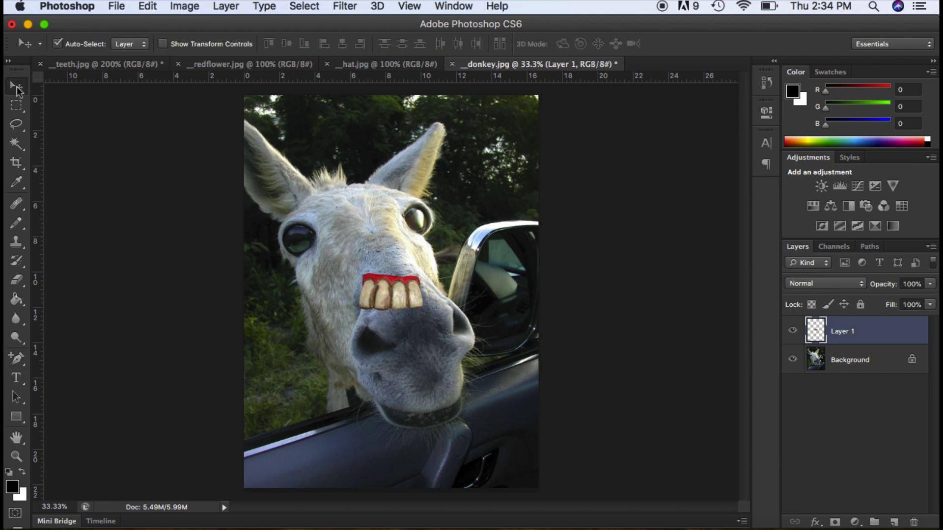
left_click_drag(387, 285, 421, 408)
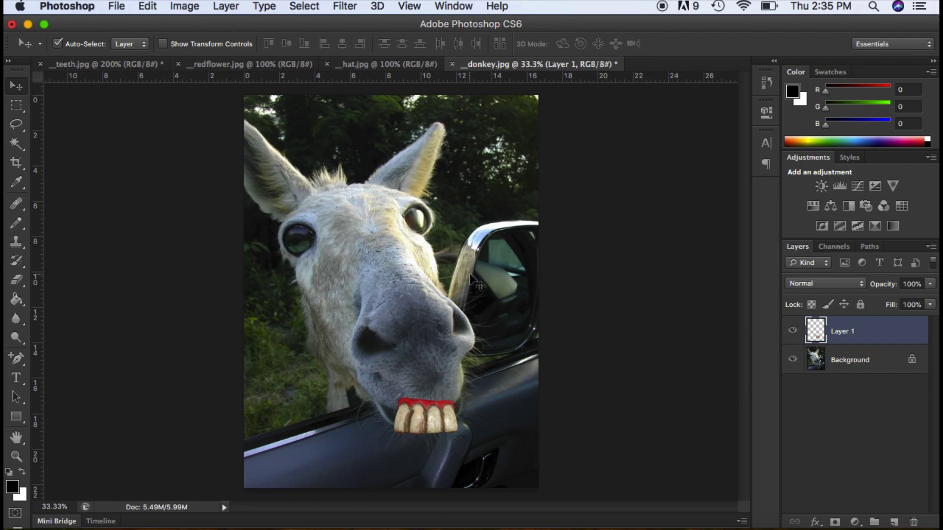
Close the __teeth.jpg document without saving its changes
left_click(71, 66)
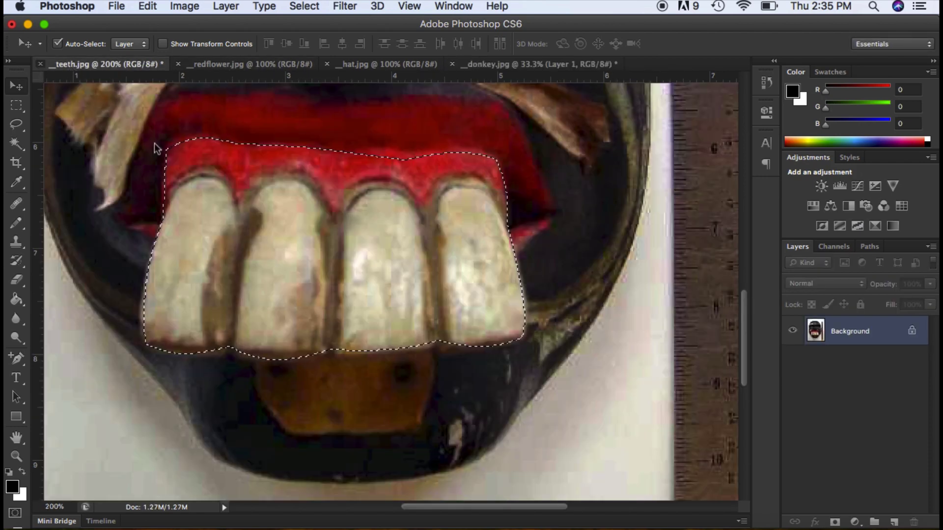
key("super+w")
left_click(410, 212)
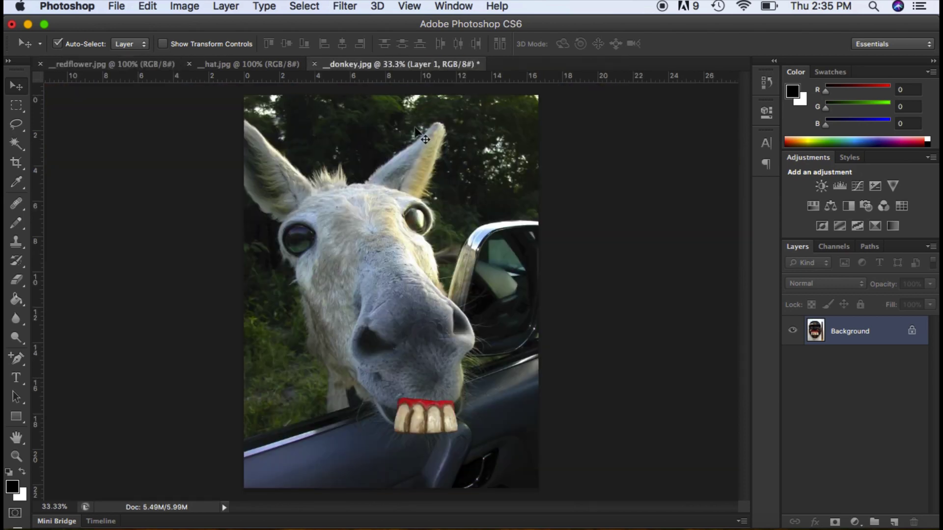
Switch to the __hat.jpg document and activate the Pen tool
left_click(270, 66)
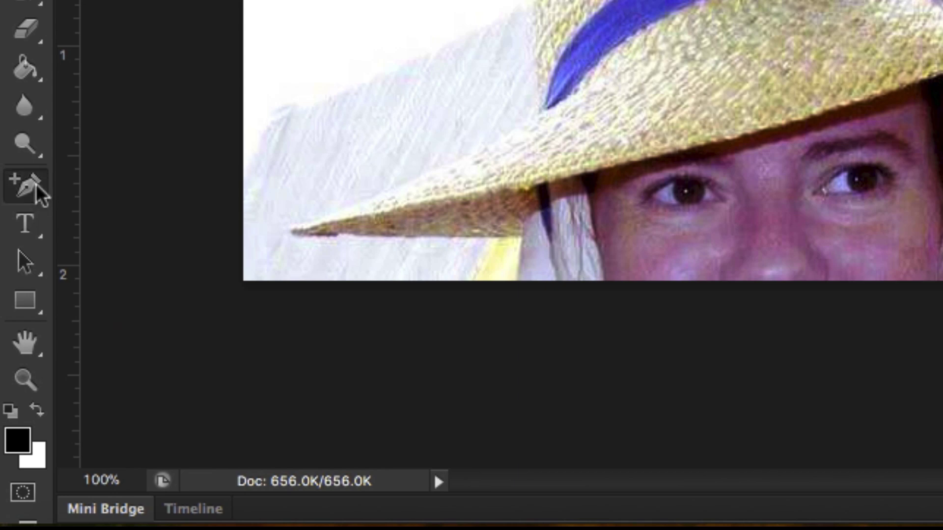
left_click_drag(23, 362, 49, 357)
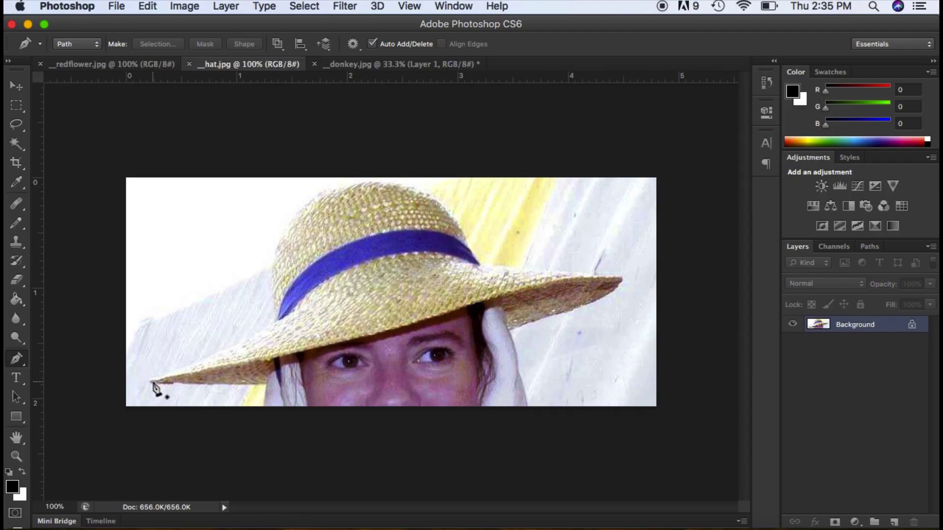
Draw a closed four-point black shape over the hat's left side with the Pen tool in Shape mode, about 223 by 157 px
left_click(97, 45)
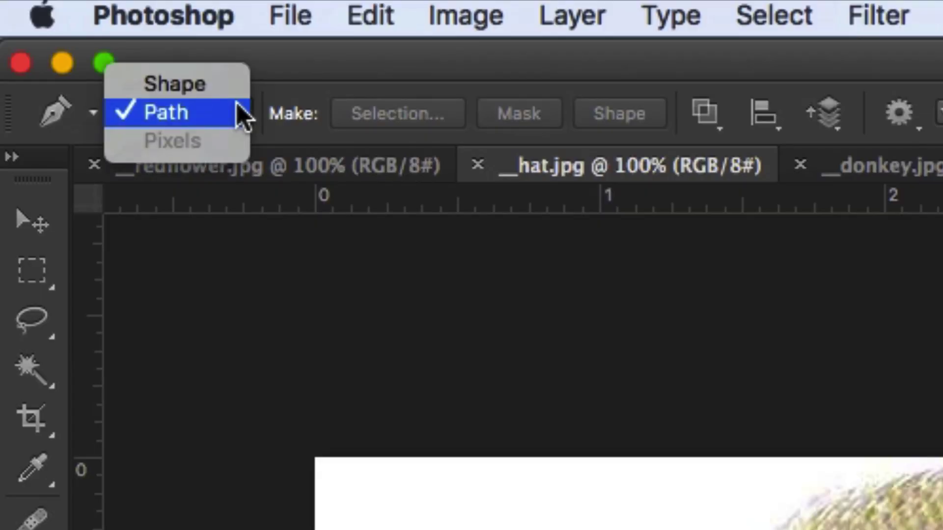
left_click(211, 88)
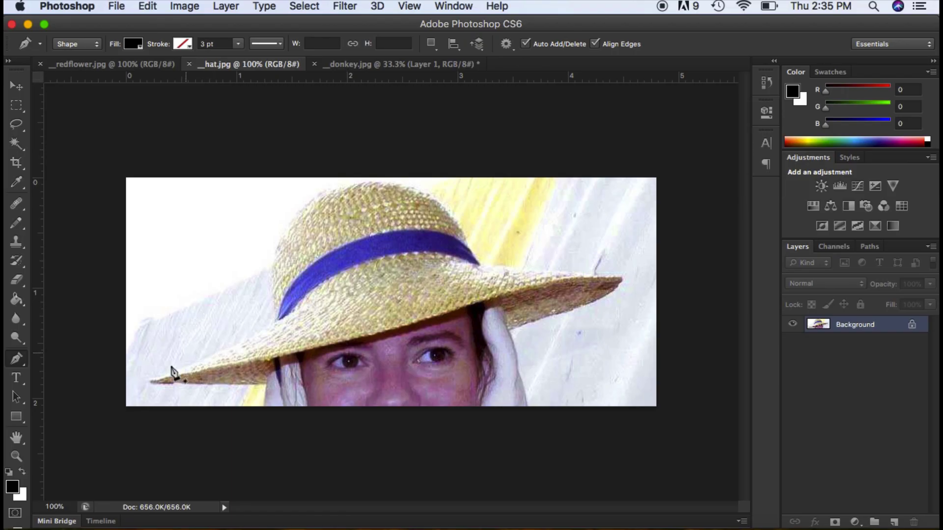
left_click(156, 376)
left_click(320, 347)
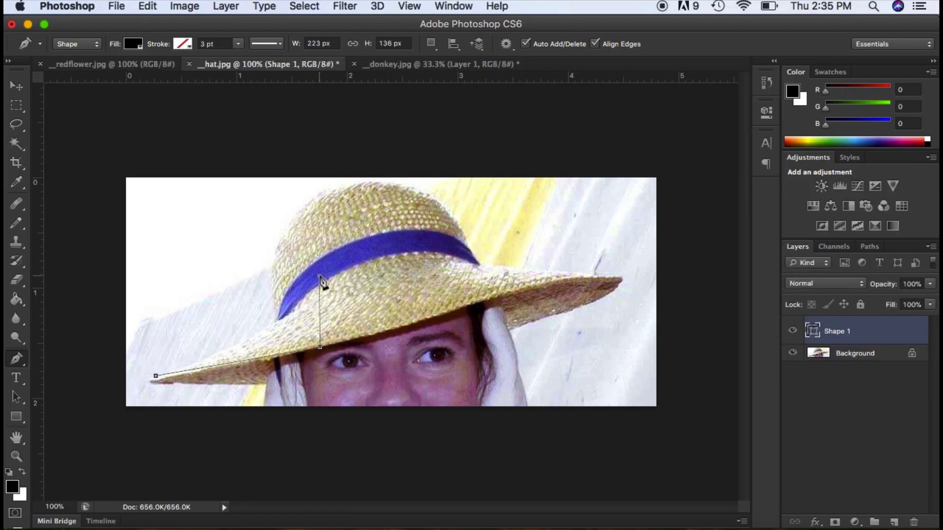
left_click(319, 276)
left_click(271, 260)
left_click(155, 376)
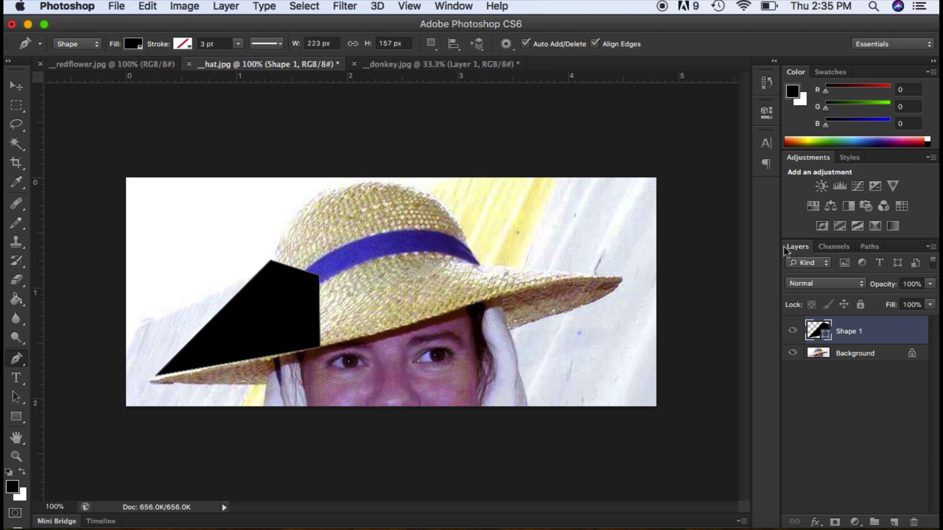
Delete the black shape's path from the hat image and return to the layer list
left_click(869, 247)
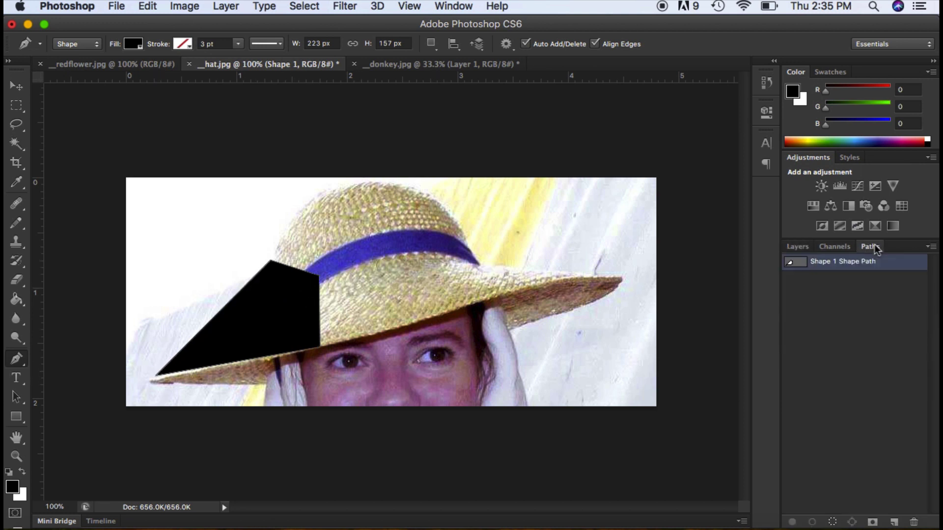
left_click_drag(842, 263, 914, 522)
left_click(805, 248)
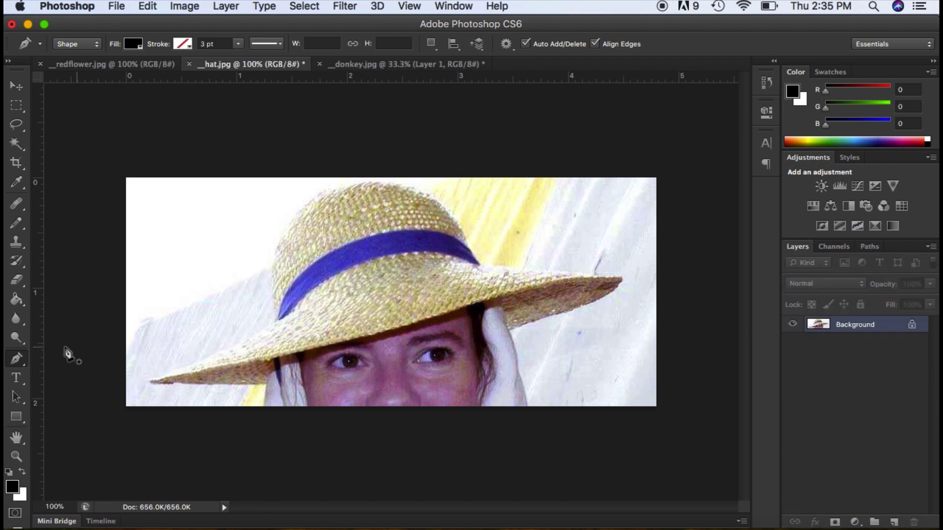
Set the Pen tool to Path mode and trace a rough closed path around the hat's brim and crown
left_click(77, 45)
left_click(219, 160)
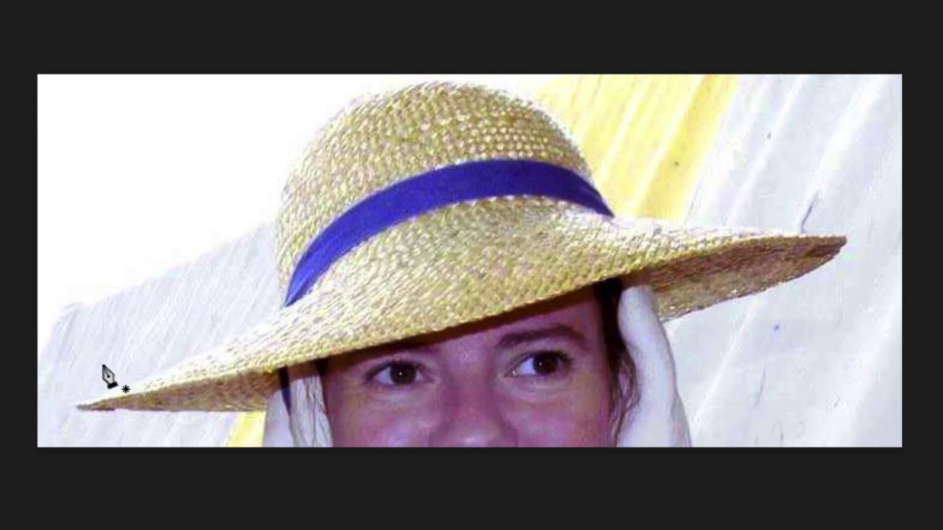
left_click(78, 404)
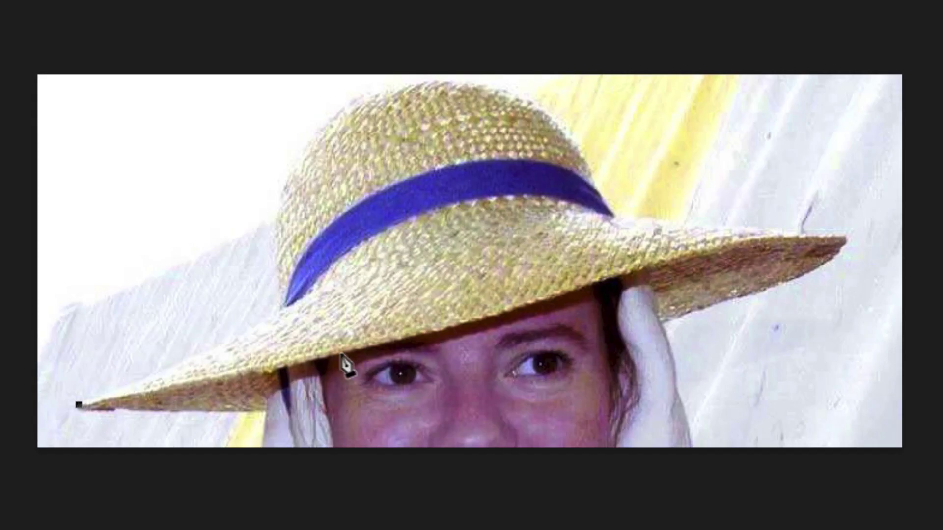
left_click(341, 353)
left_click(566, 293)
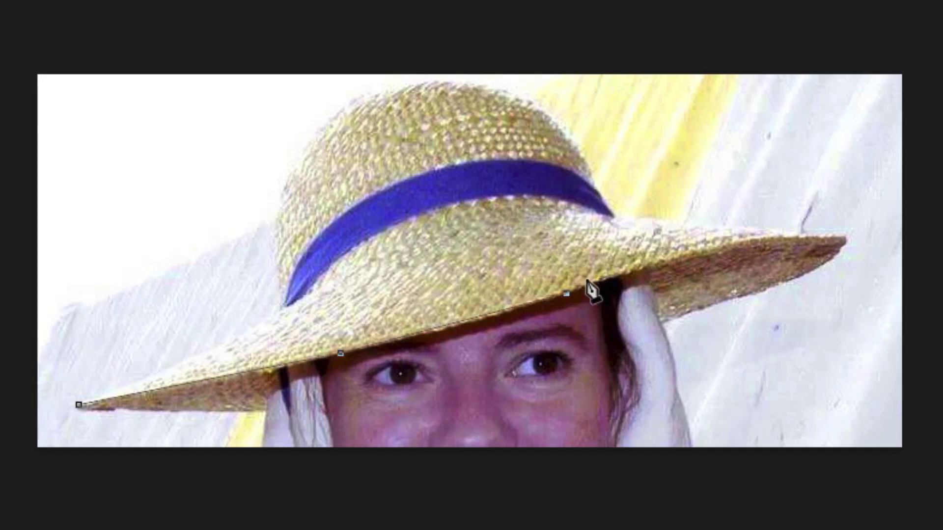
left_click(805, 233)
left_click(618, 220)
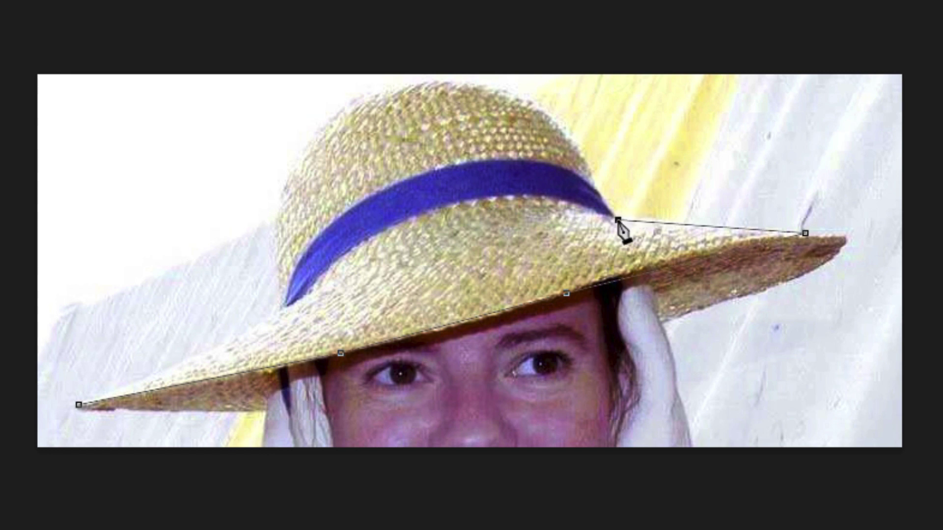
left_click(410, 83)
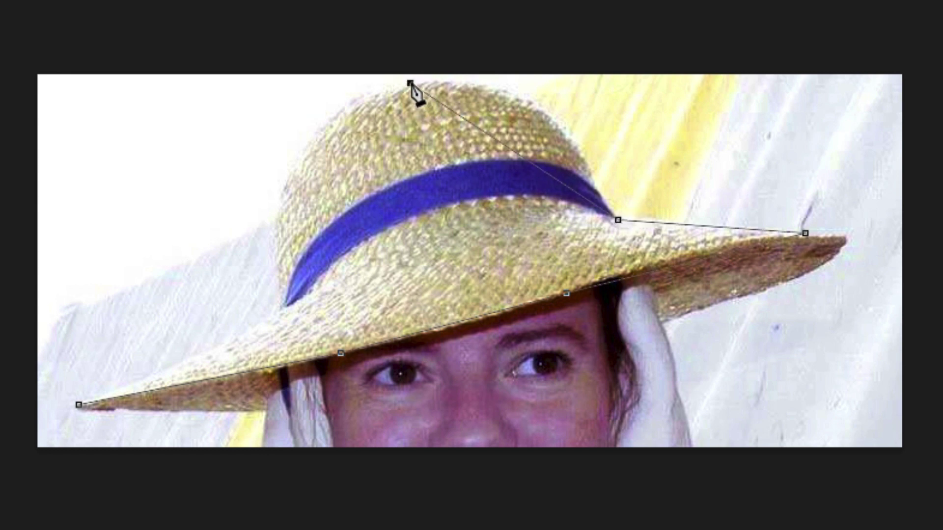
left_click(272, 312)
left_click(92, 397)
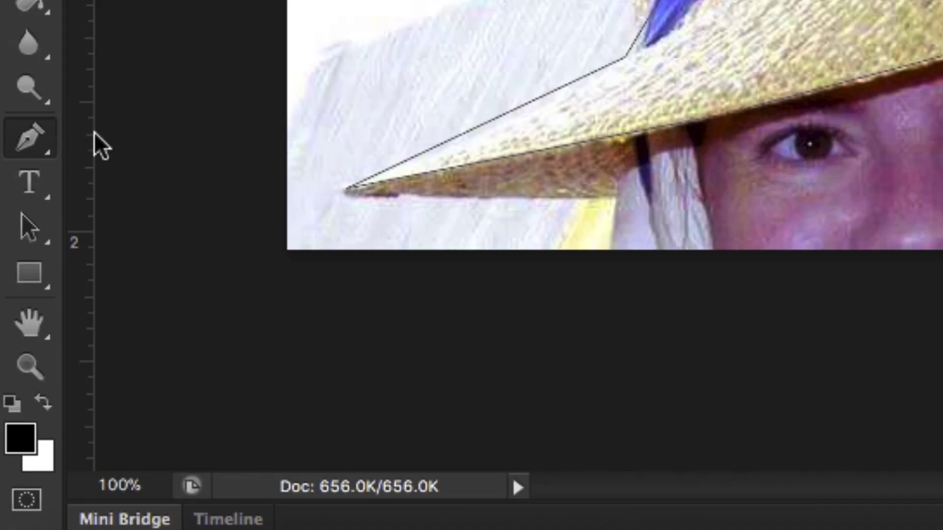
Add anchor points on both sides of the crown and the right brim, curving the path to follow the hat's edge
left_click(43, 139)
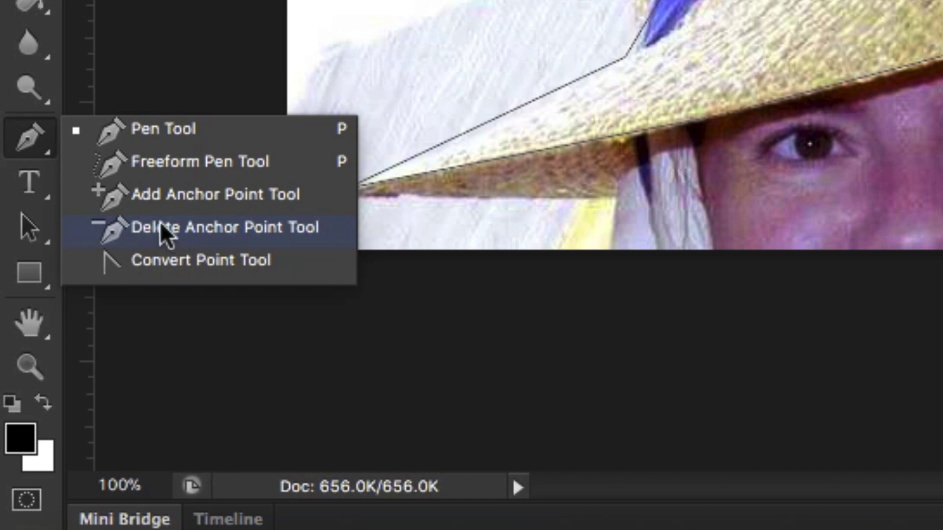
left_click(163, 198)
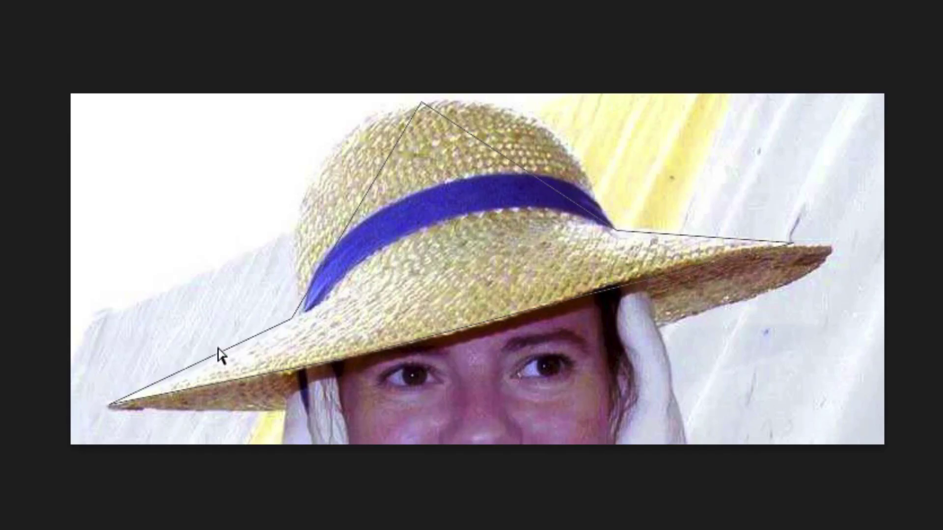
left_click_drag(358, 205, 320, 167)
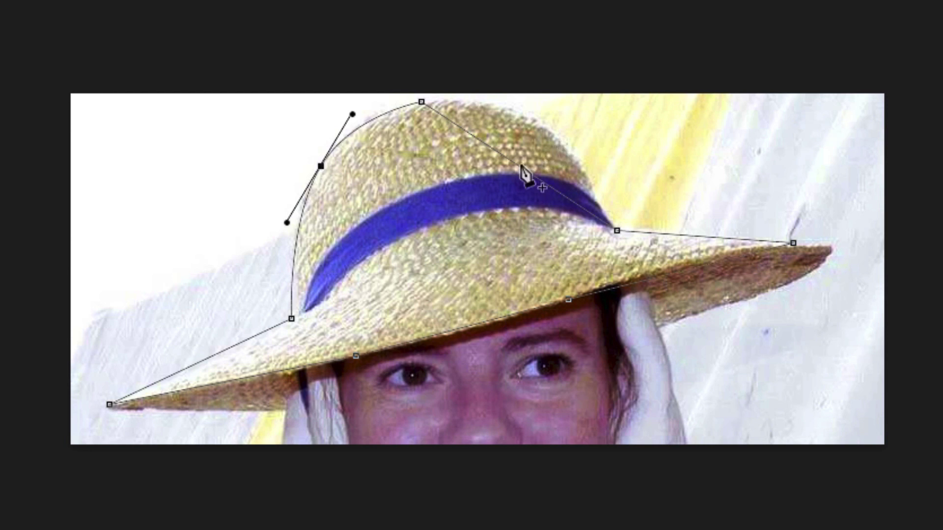
left_click_drag(524, 179, 537, 126)
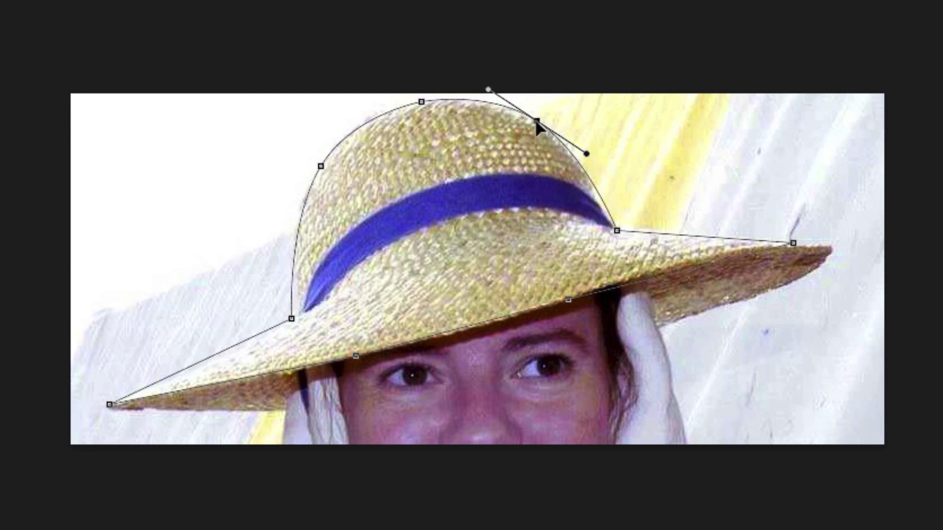
left_click(703, 236)
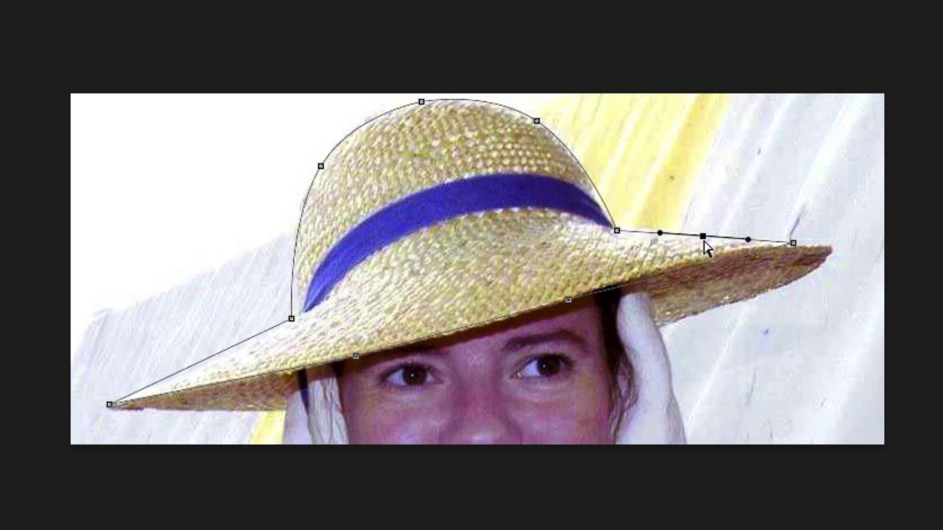
left_click_drag(706, 245, 709, 249)
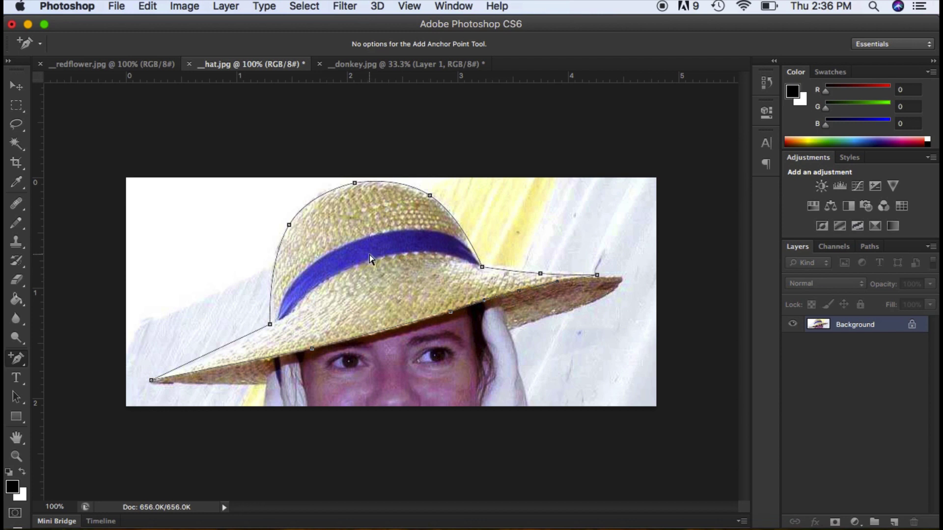
Convert the hat path into a new anti-aliased selection with a feather radius of 0 pixels
right_click(369, 254)
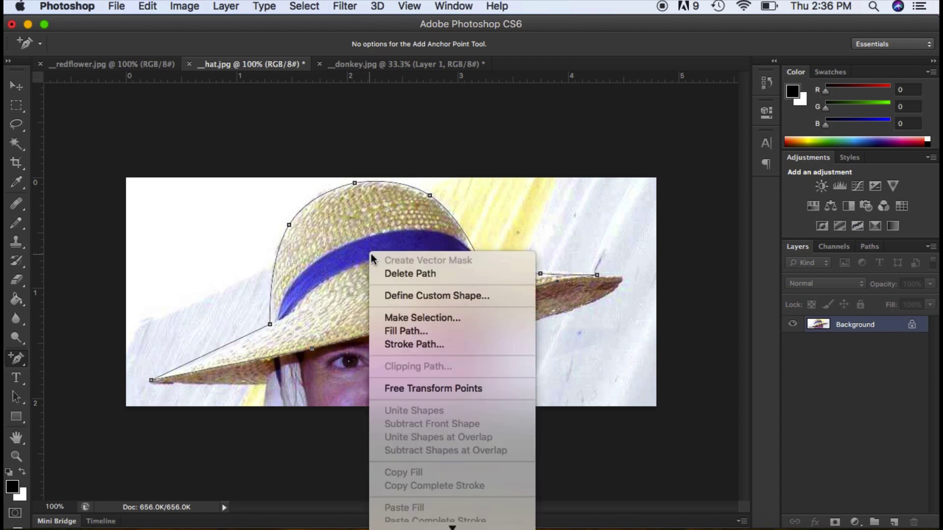
left_click(400, 316)
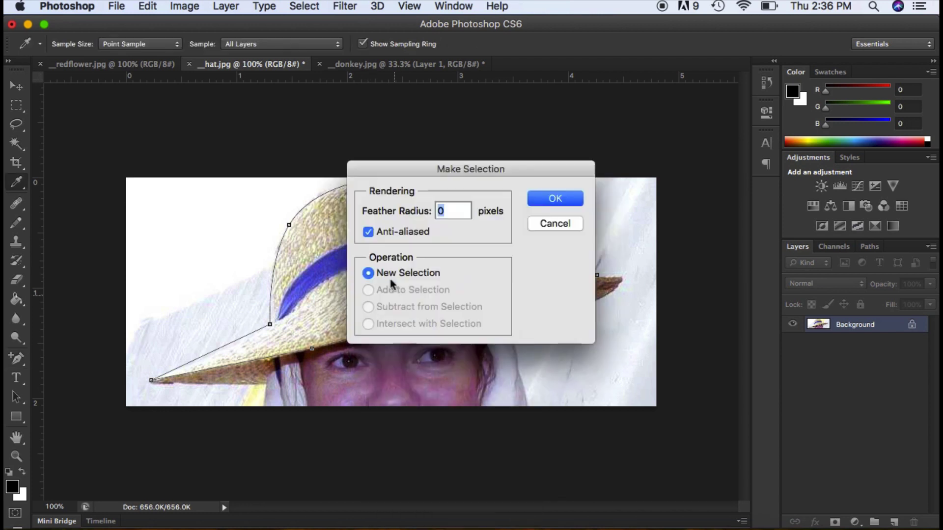
left_click(555, 202)
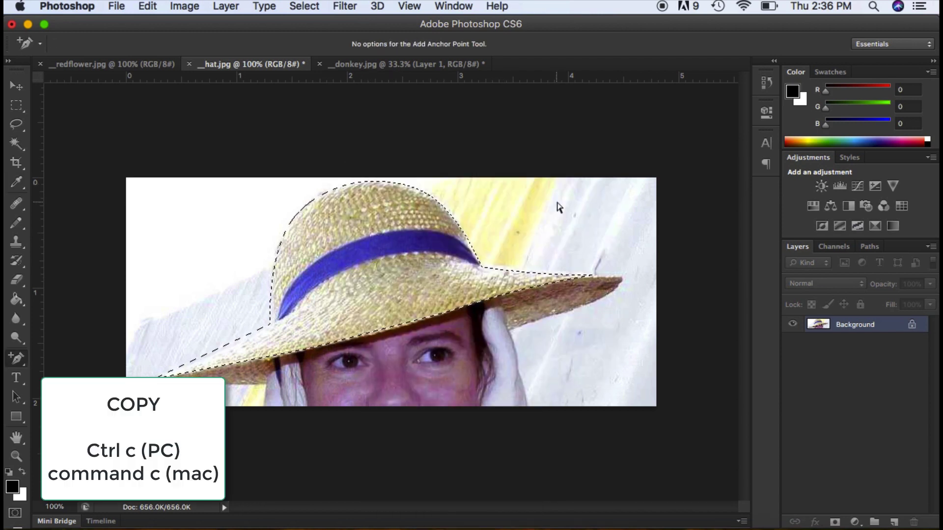
Copy the selected hat into __donkey.jpg and position it on the donkey's head between the ears
left_click(381, 64)
key("super+v")
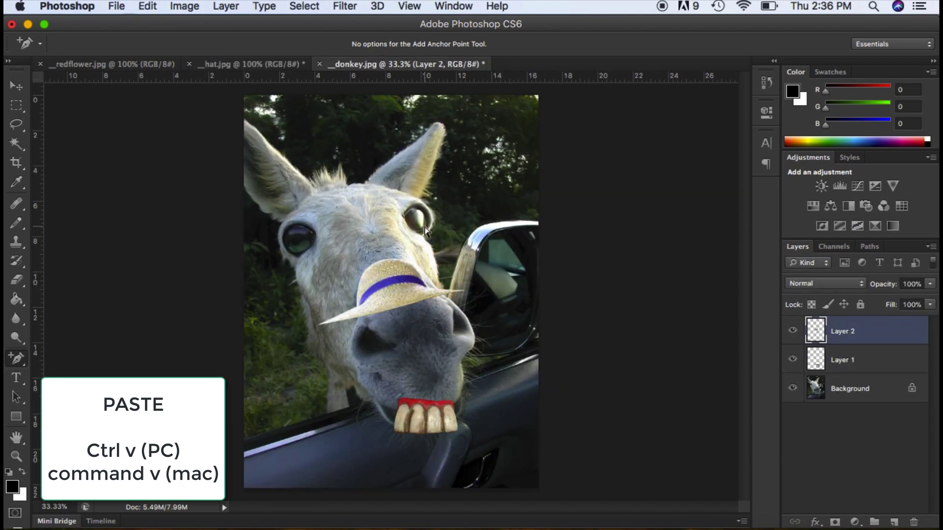
left_click(17, 87)
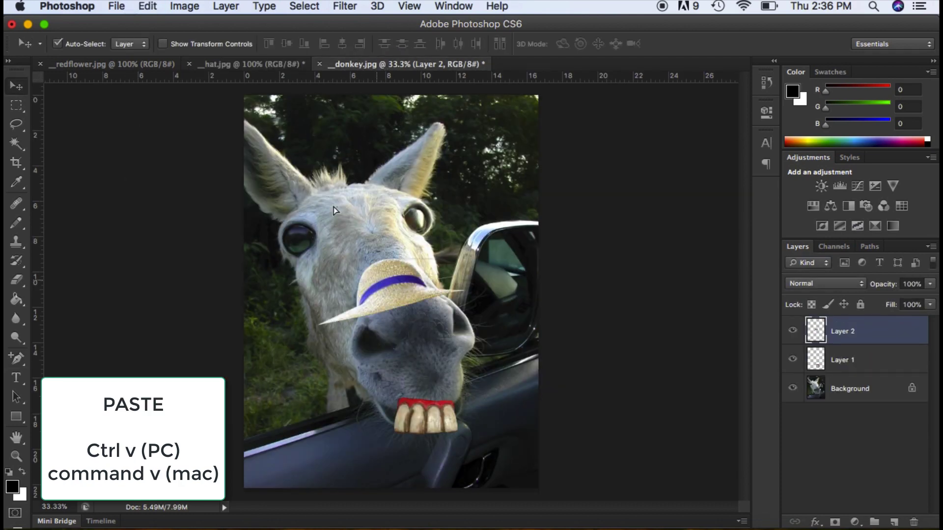
left_click_drag(334, 208, 288, 102)
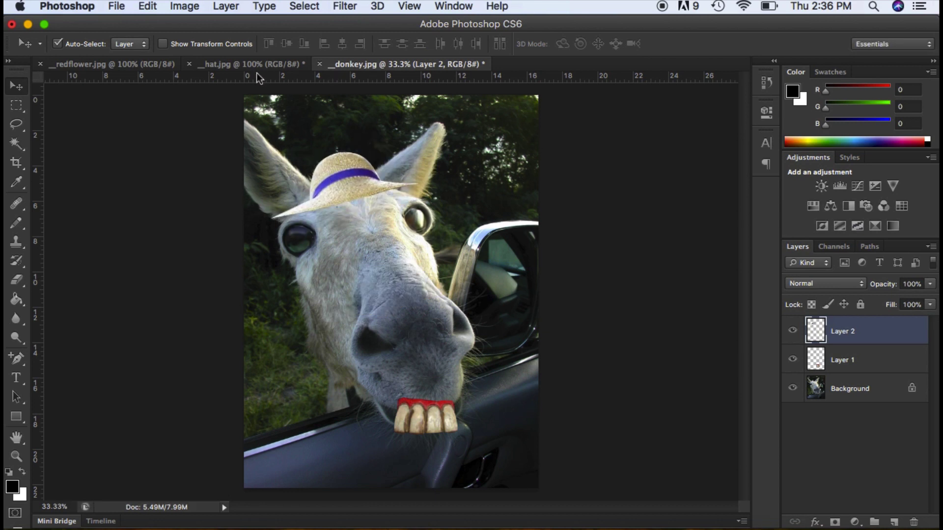
Close the __hat.jpg document without saving its changes
left_click(189, 64)
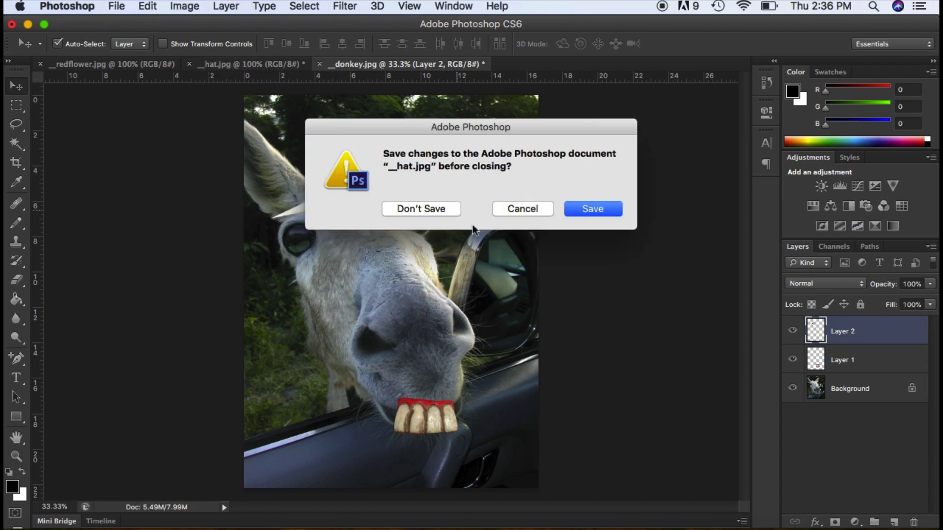
left_click(427, 208)
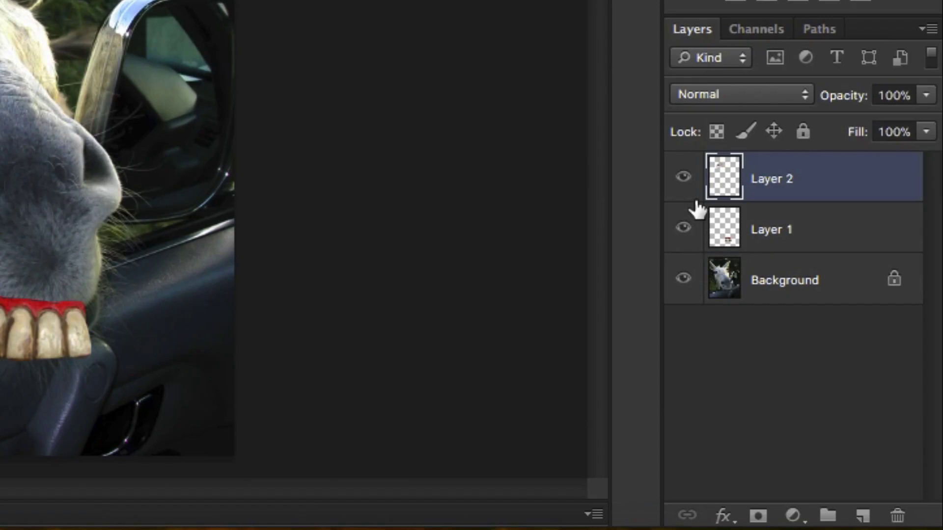
Rename Layer 2 as hat and Layer 1 as teeth
double_click(776, 178)
type("hat")
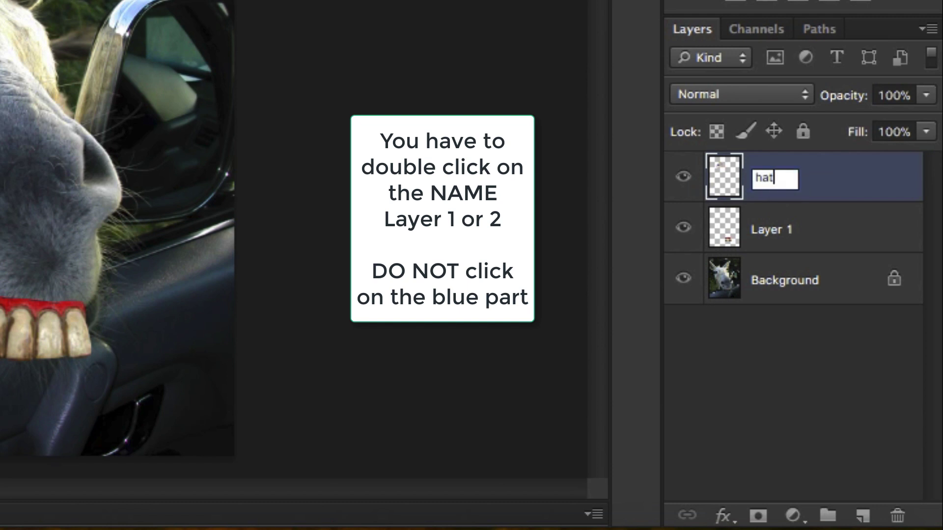
key("Return")
double_click(767, 229)
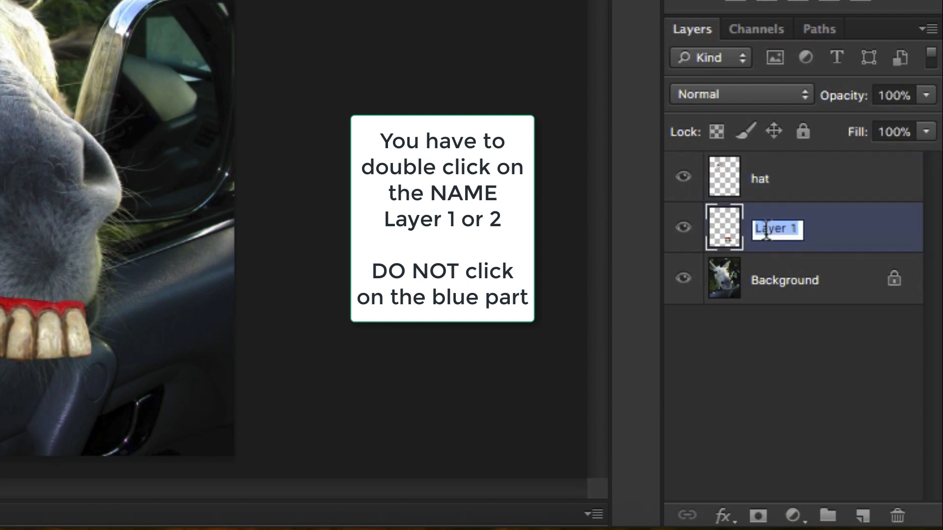
type("teeth")
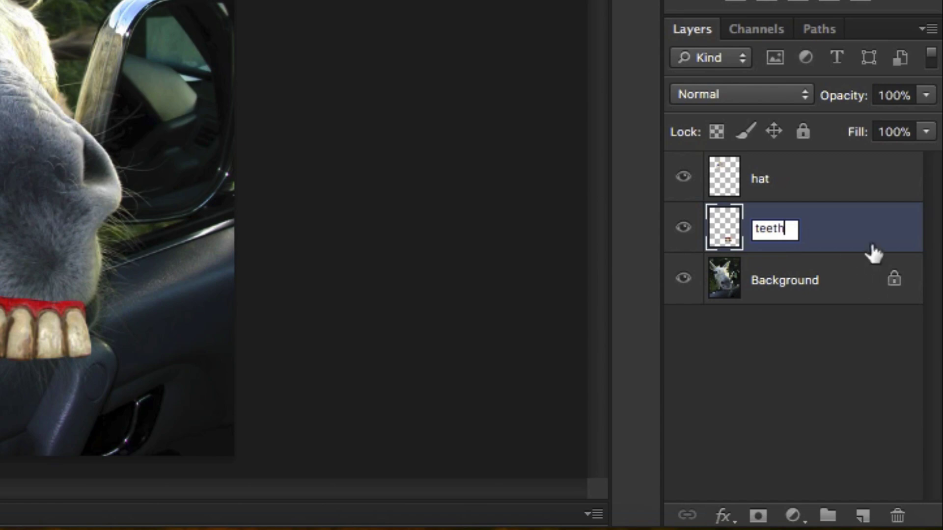
key("Return")
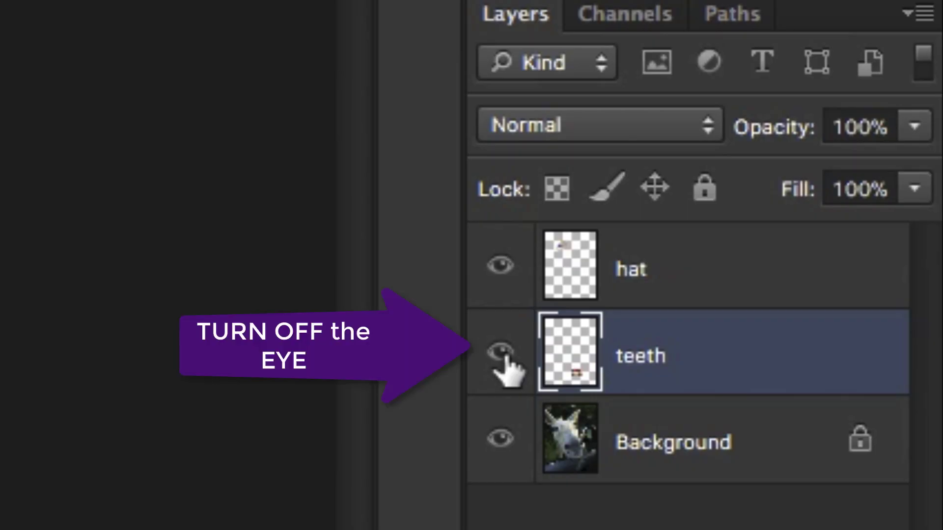
Hide the teeth layer and make the Background layer active, with the donkey's mouth shown close up
left_click(793, 361)
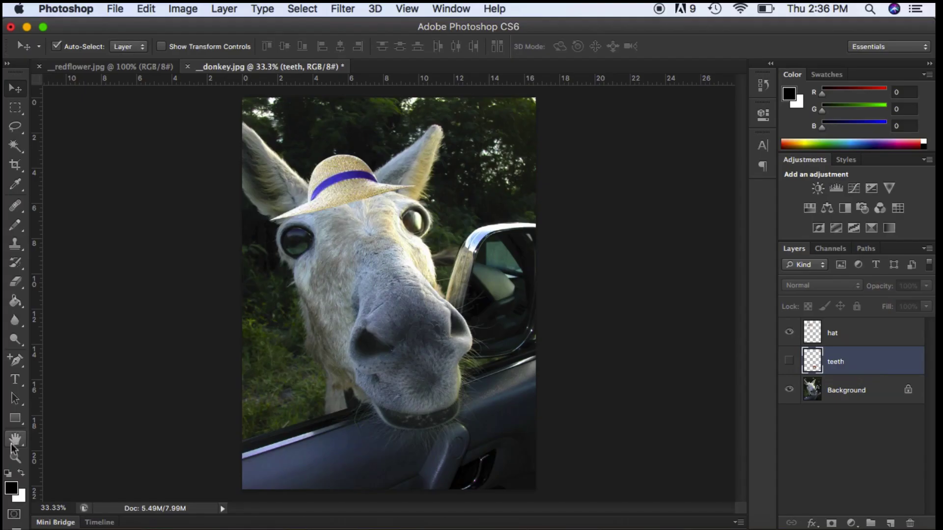
left_click(15, 457)
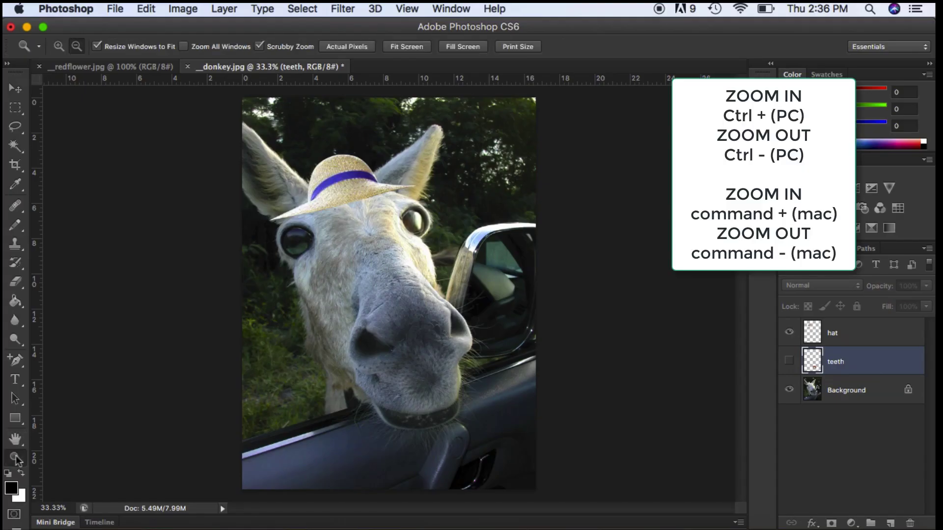
left_click(400, 380, "alt")
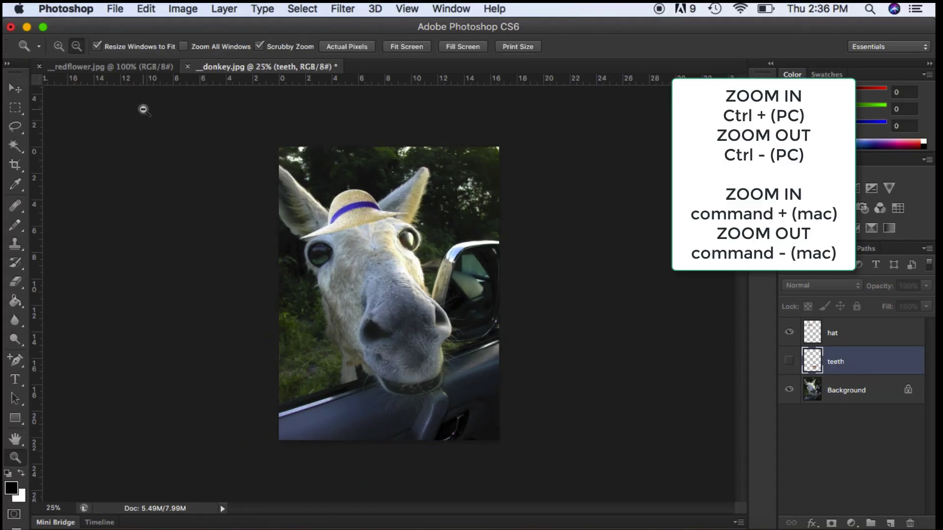
left_click(59, 46)
left_click(409, 353)
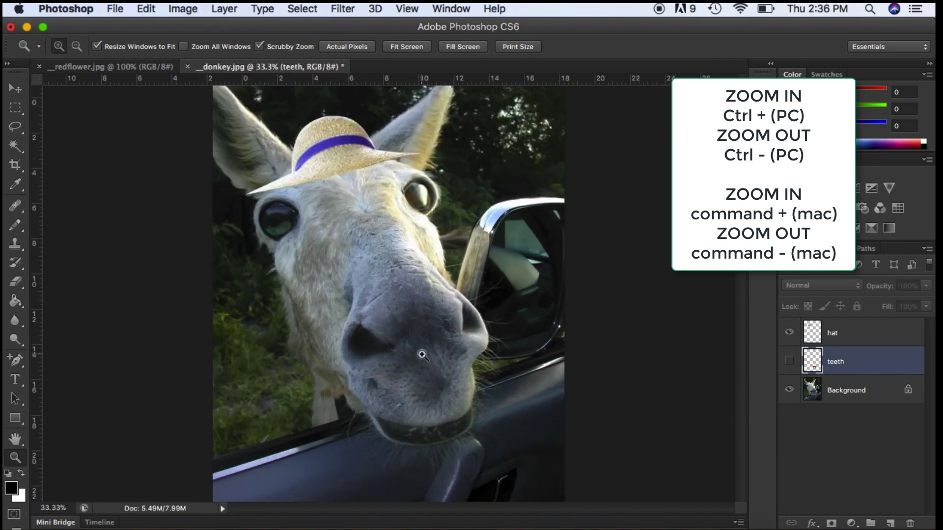
left_click(422, 354)
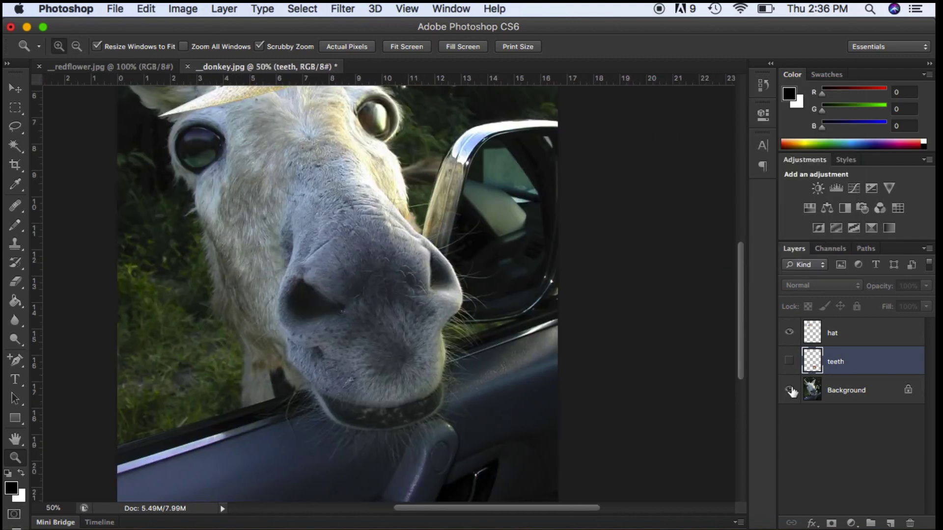
left_click(835, 391)
left_click(418, 365)
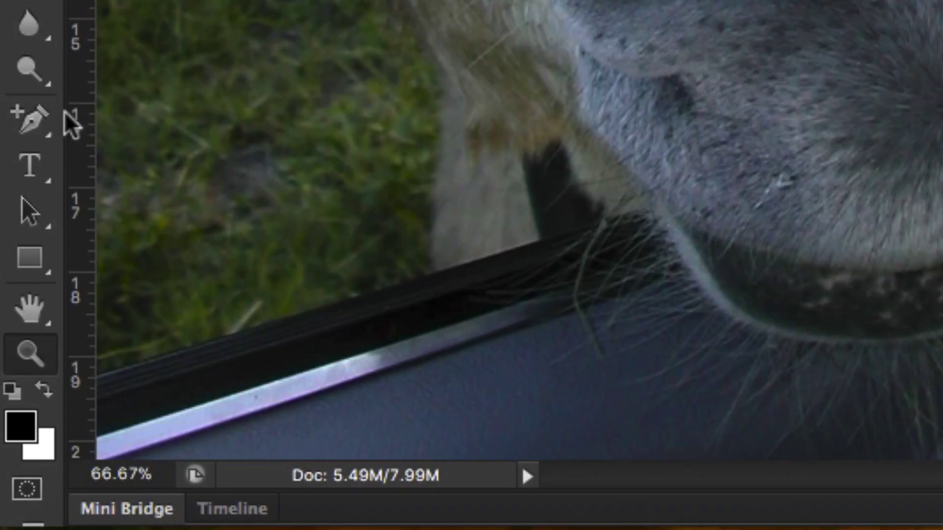
With the Pen tool, start a path at the muzzle's left edge and curve it along the upper lip to the mouth's right corner
left_click(21, 364)
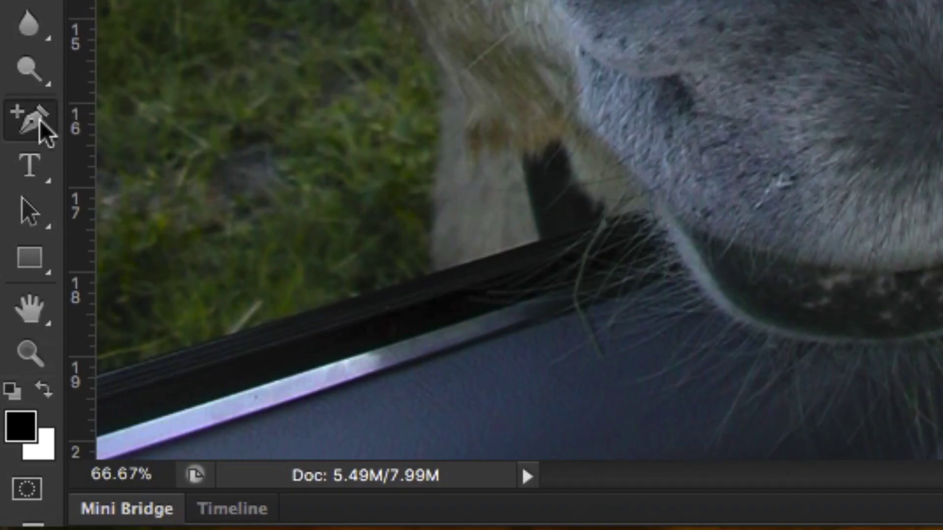
left_click_drag(44, 133, 109, 126)
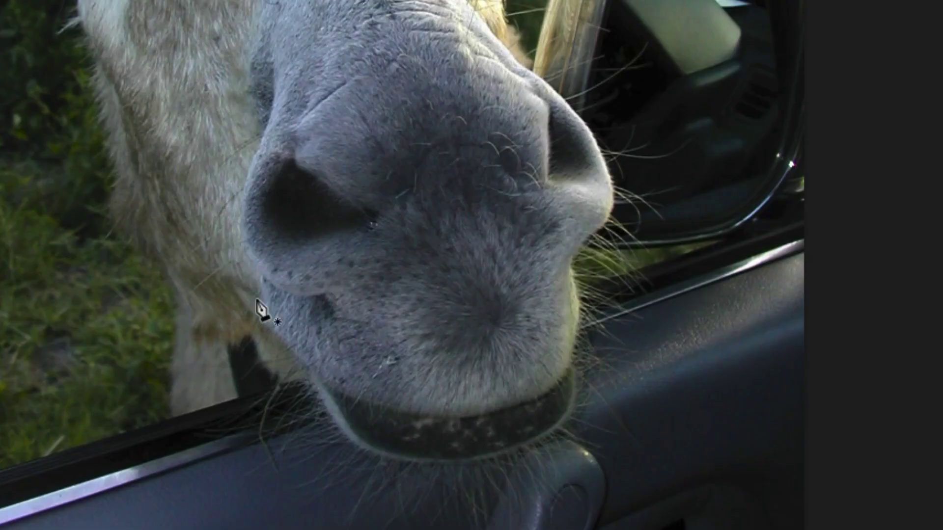
left_click(267, 327)
left_click(306, 372)
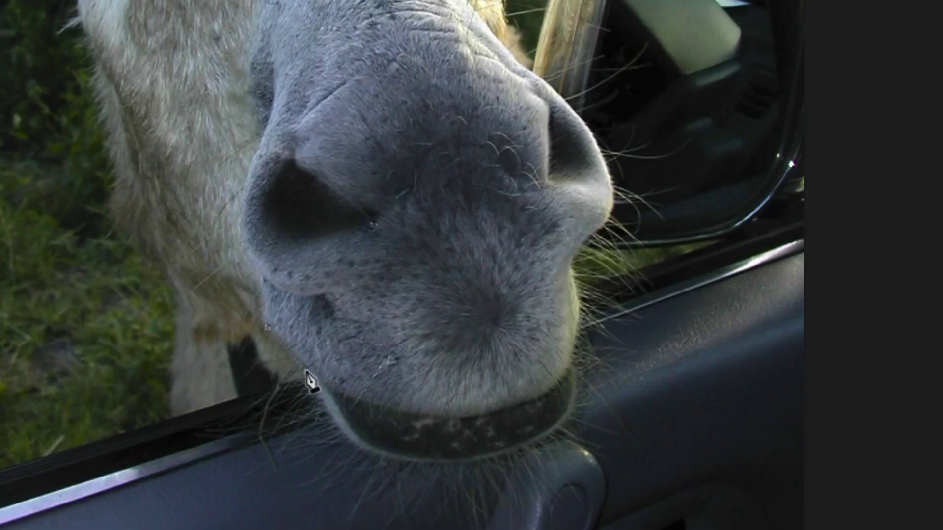
left_click(342, 393)
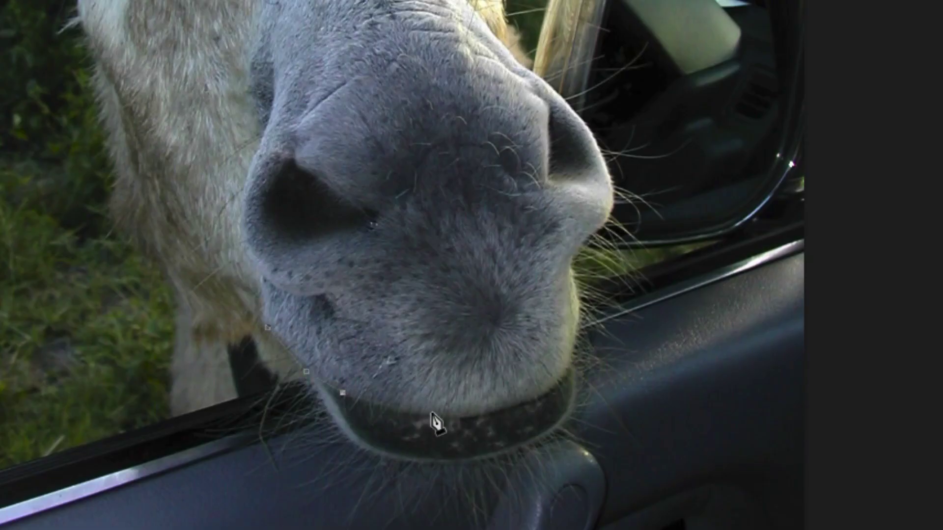
left_click_drag(445, 413, 471, 411)
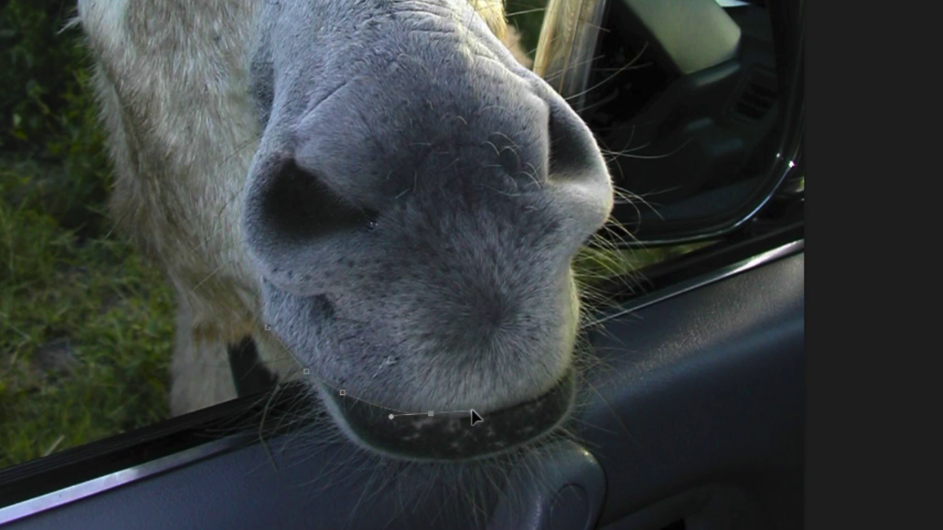
left_click(431, 414, "alt")
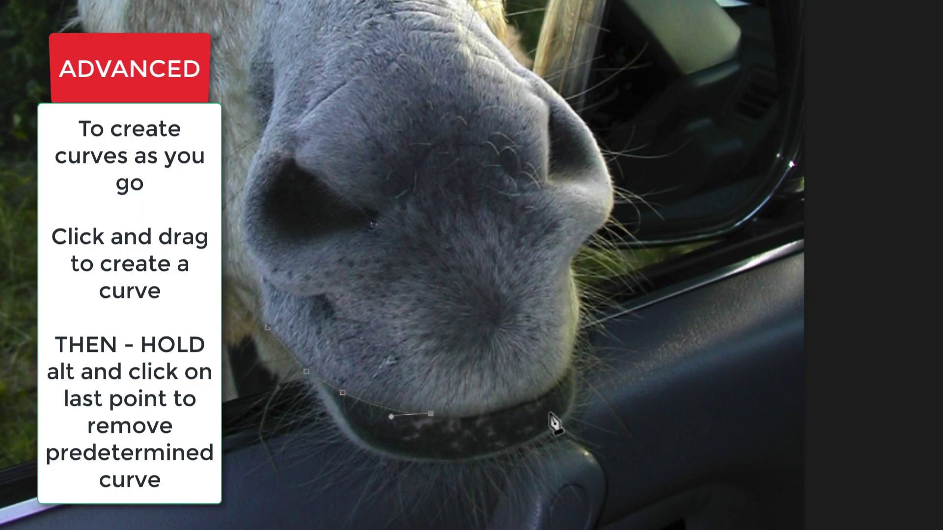
left_click_drag(586, 342, 612, 311)
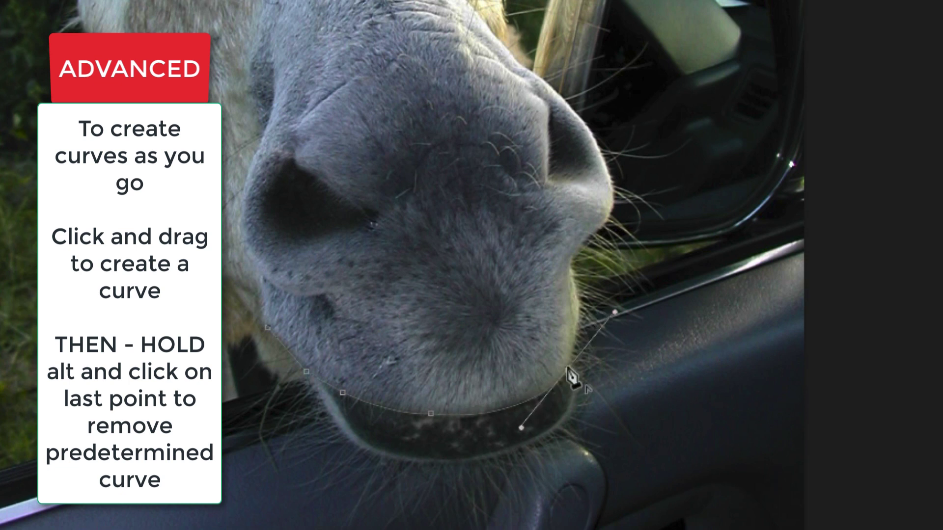
Continue the path up the muzzle's right edge around the nostril, and close it with a curve across the nose
left_click_drag(569, 268, 547, 231)
left_click(569, 268, "alt")
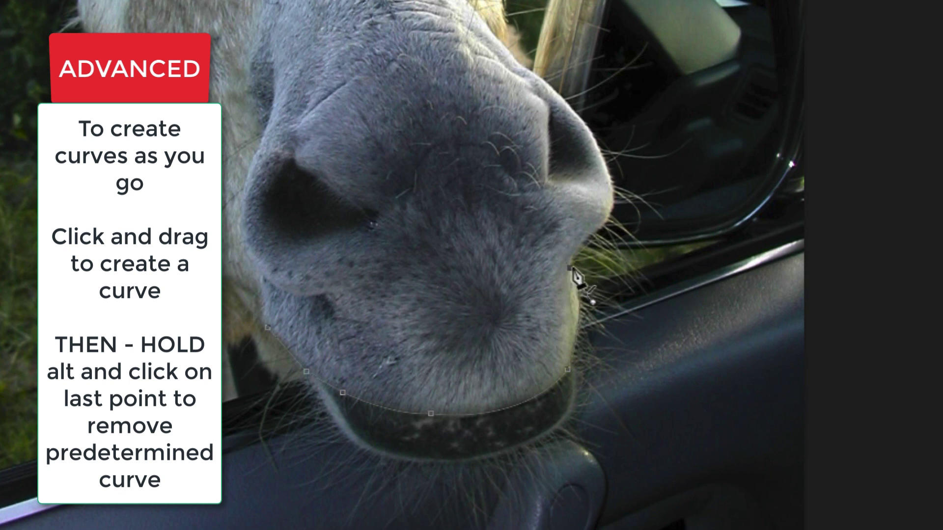
left_click_drag(611, 207, 635, 178)
left_click(611, 207, "alt")
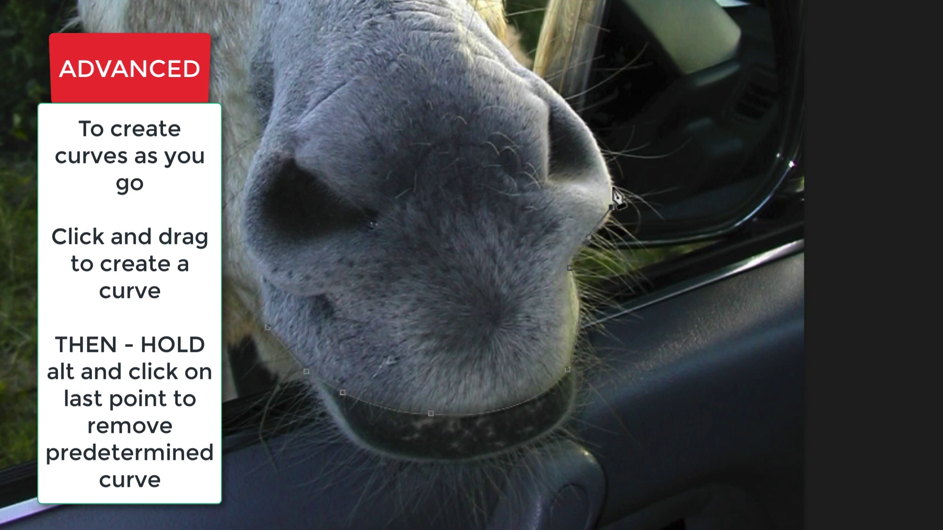
left_click(580, 121)
left_click_drag(580, 120, 562, 107)
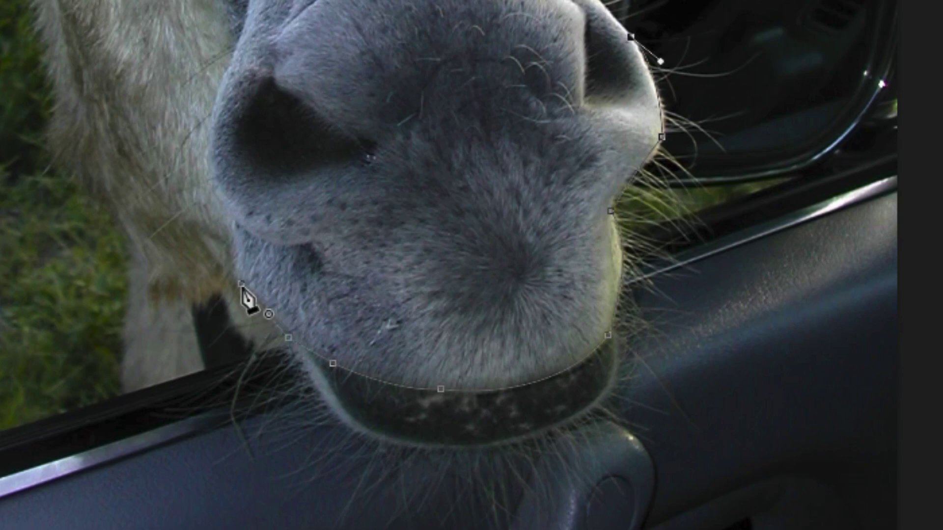
left_click_drag(267, 327, 291, 431)
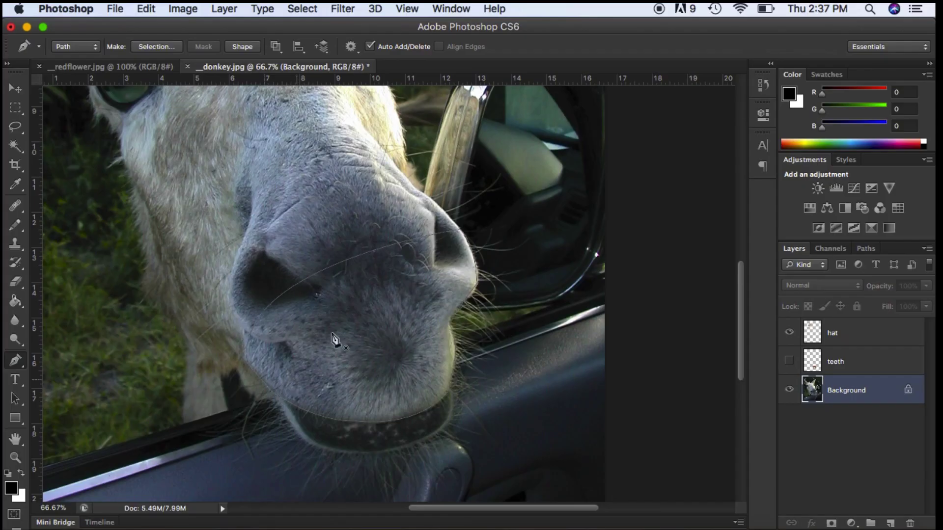
Convert the muzzle path into a new anti-aliased selection with a feather radius of 0 pixels
right_click(424, 202)
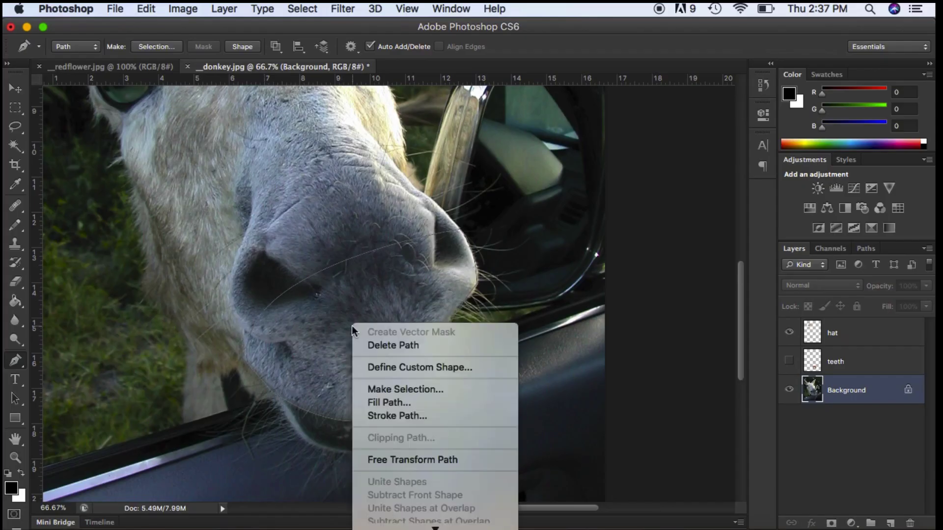
left_click(386, 389)
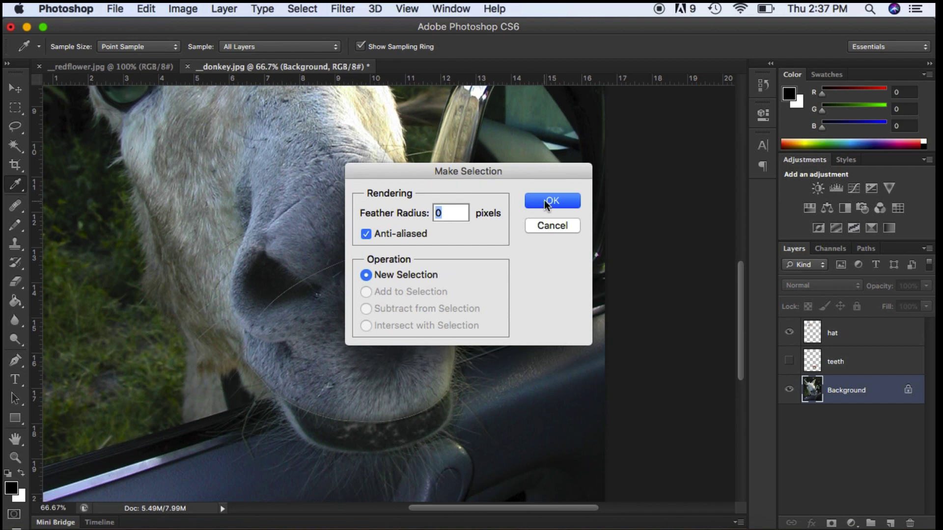
left_click(547, 202)
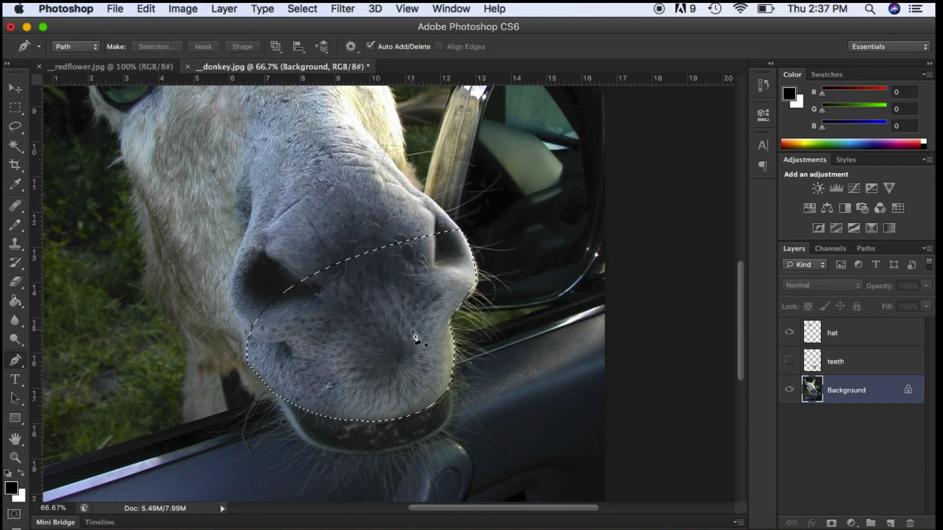
Copy the selected muzzle onto a new layer directly above the Background and name that layer nose
key("super+c")
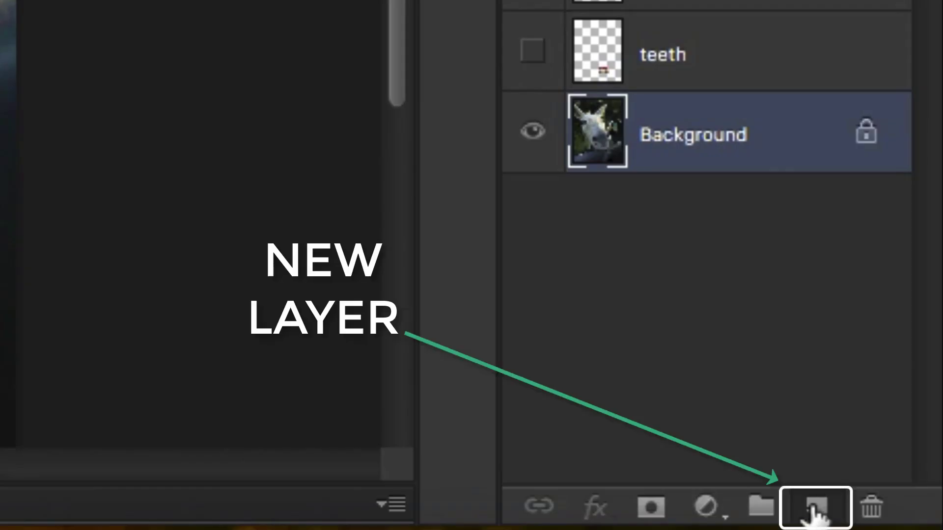
left_click(890, 522)
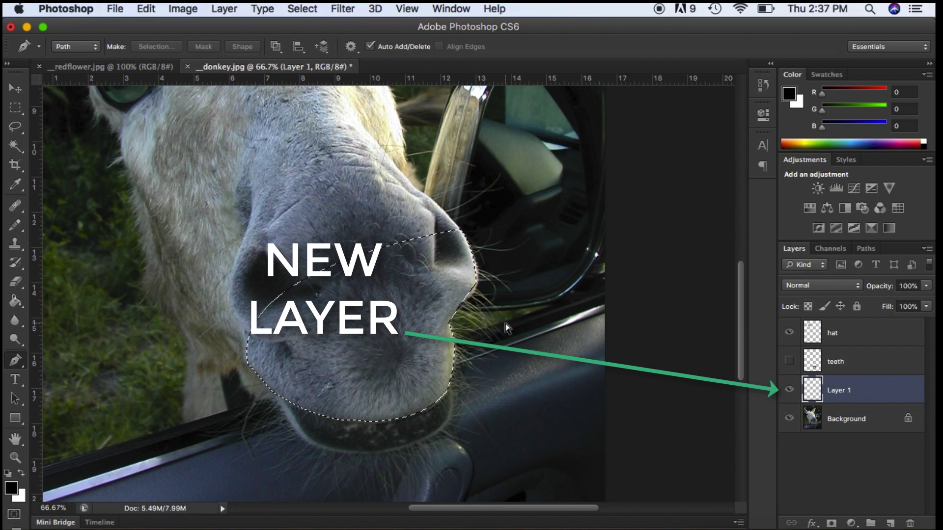
key("super+v")
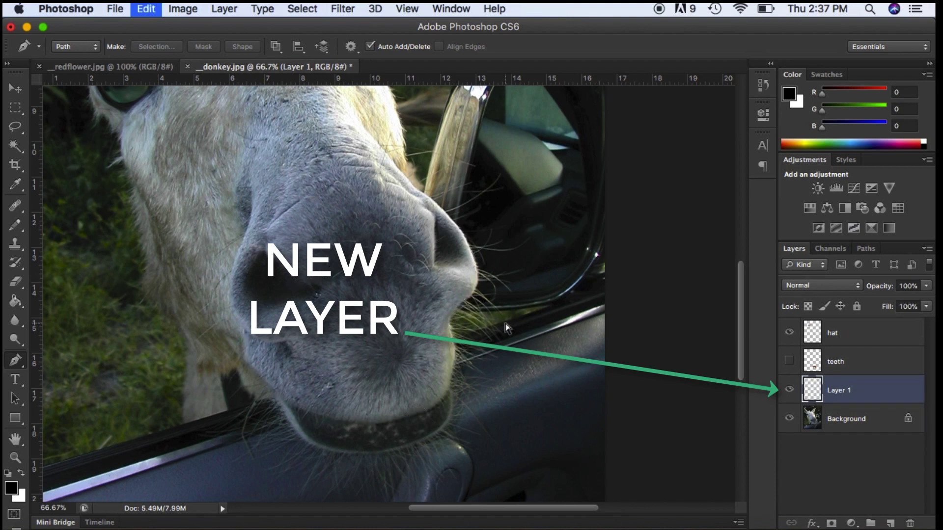
double_click(840, 390)
type("n")
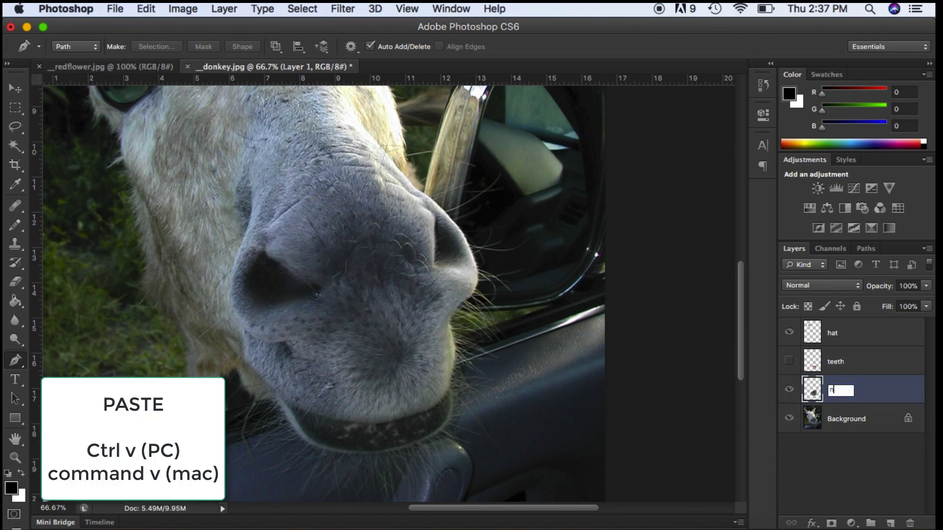
type("ose")
key("Return")
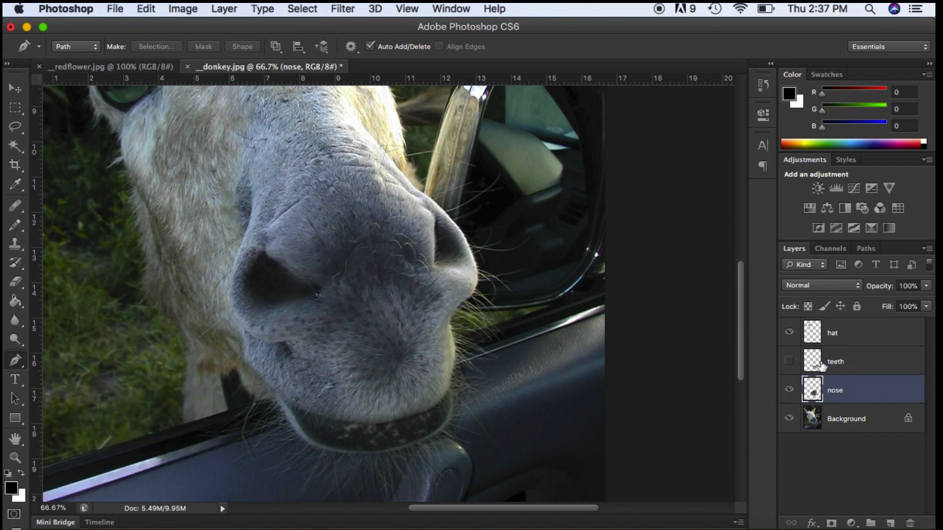
Show the teeth layer again and move the nose layer above it, so the lip overlaps the gums
left_click(789, 362)
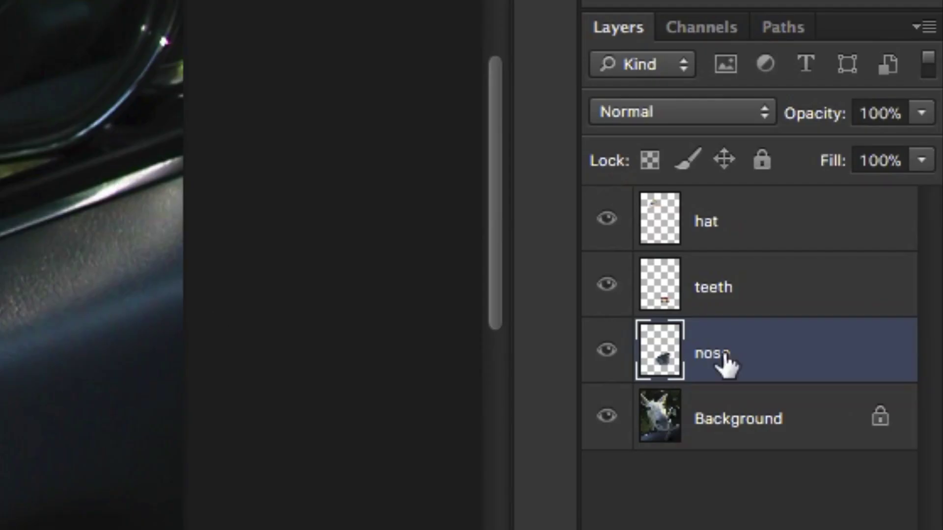
left_click_drag(849, 392, 855, 348)
left_click_drag(759, 257, 758, 260)
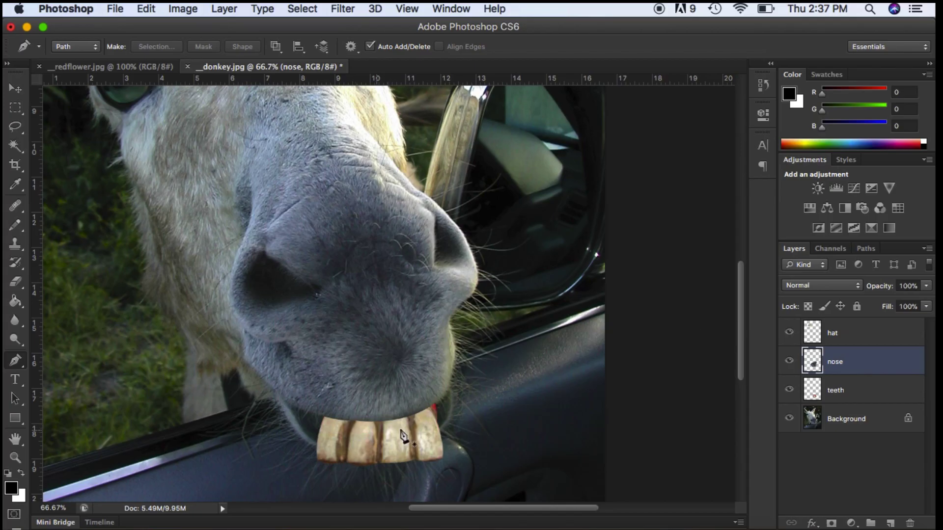
Move the teeth slightly with the Move tool so they sit beneath the donkey's upper lip
key("super+minus")
key("super+minus")
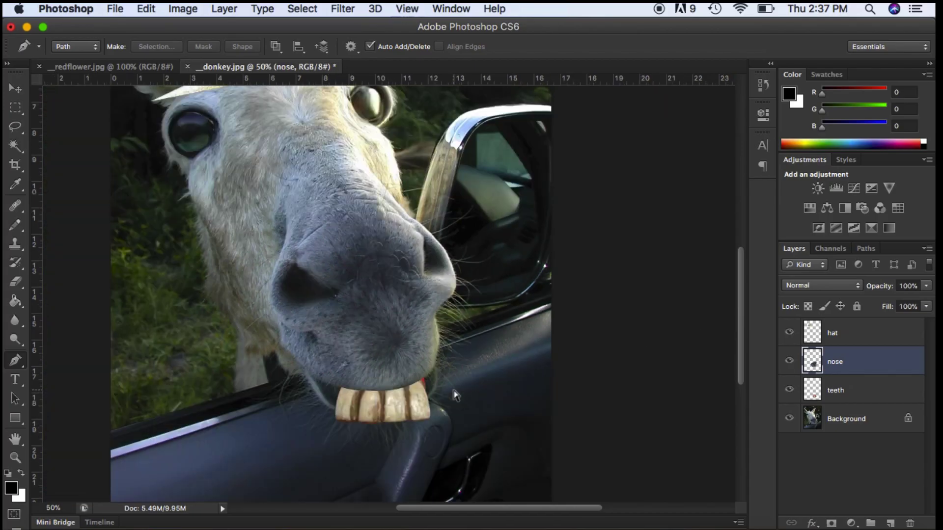
left_click(14, 87)
mouse_move(435, 415)
left_mouse_down()
mouse_move(426, 429)
mouse_move(436, 421)
left_mouse_up()
left_click_drag(489, 400, 489, 402)
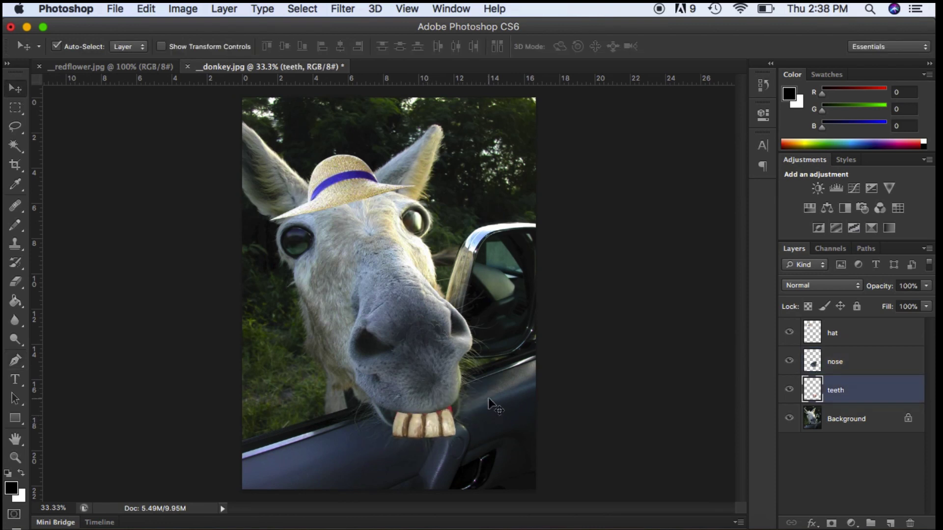
Rotate the teeth slightly counterclockwise with Free Transform and nudge them so they follow the slant of the donkey's mouth
key("super+t")
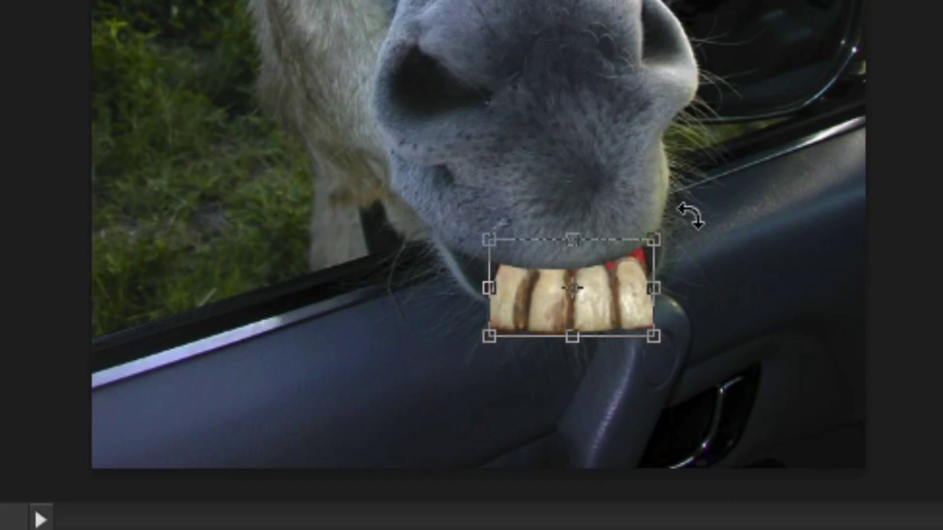
left_click_drag(690, 215, 669, 195)
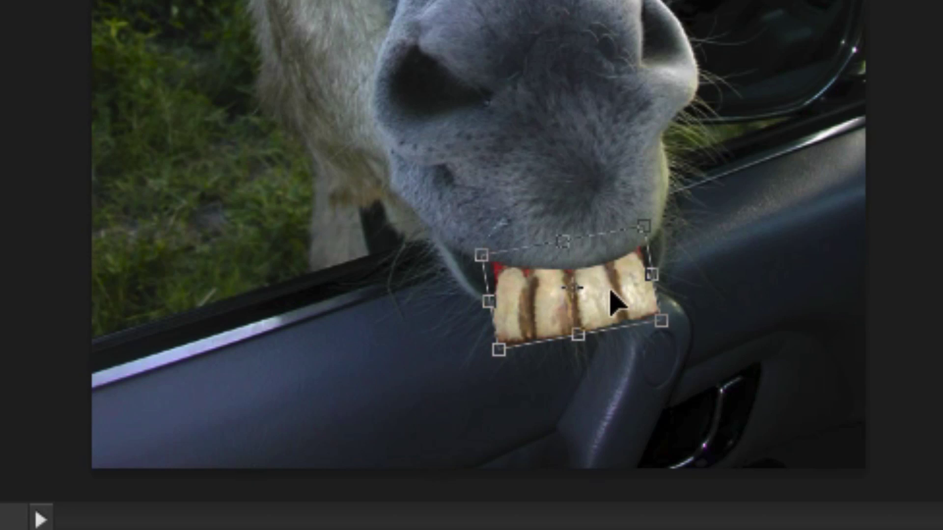
mouse_move(612, 299)
left_mouse_down()
mouse_move(619, 293)
mouse_move(609, 292)
left_mouse_up()
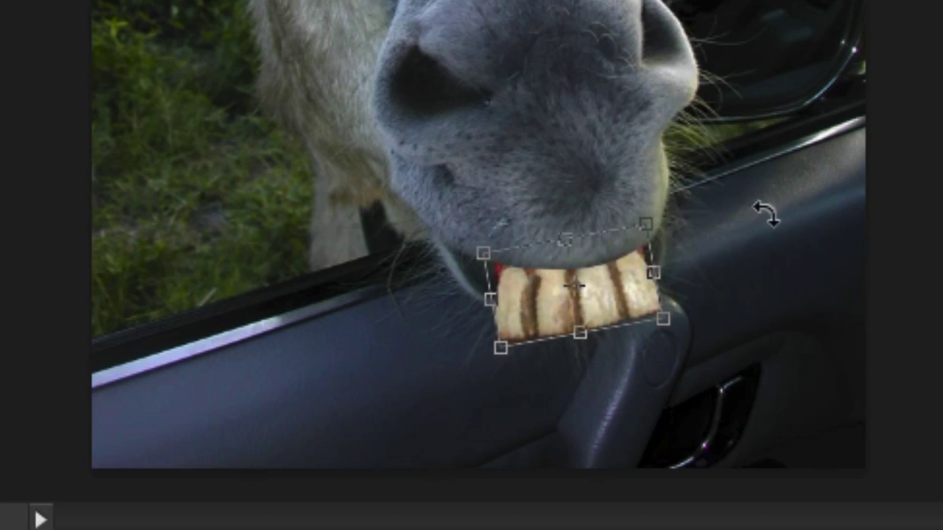
key("Return")
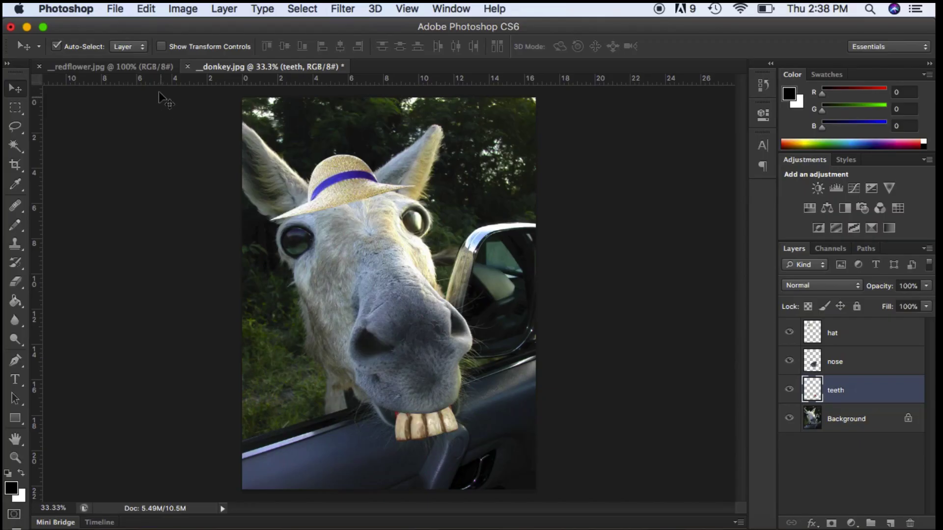
In __redflower.jpg, select the white background around the flower with the Magic Wand at a tolerance of 5
left_click(152, 73)
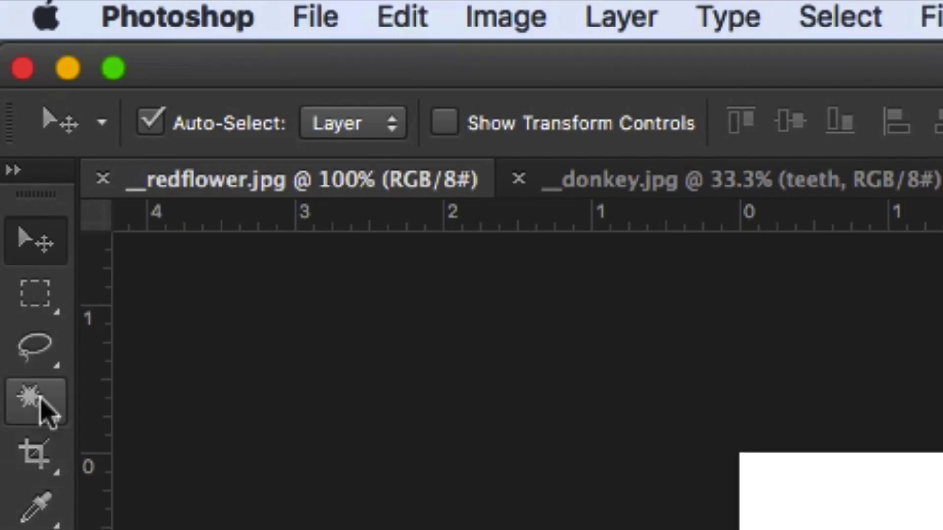
left_click(15, 147)
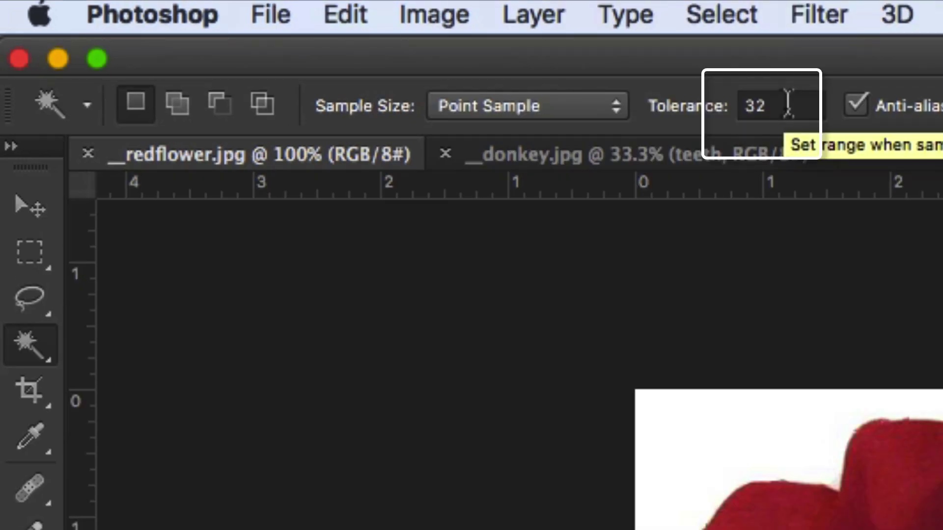
double_click(786, 105)
type("5")
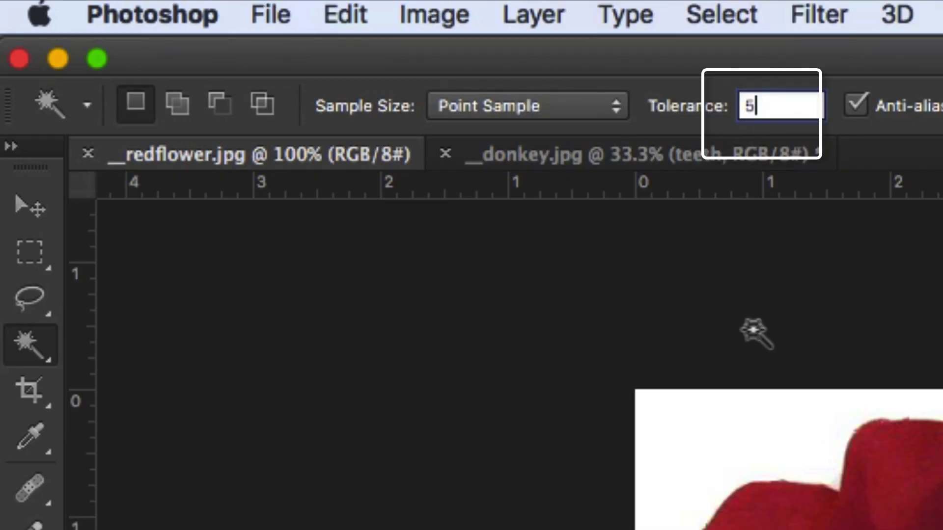
left_click(792, 442)
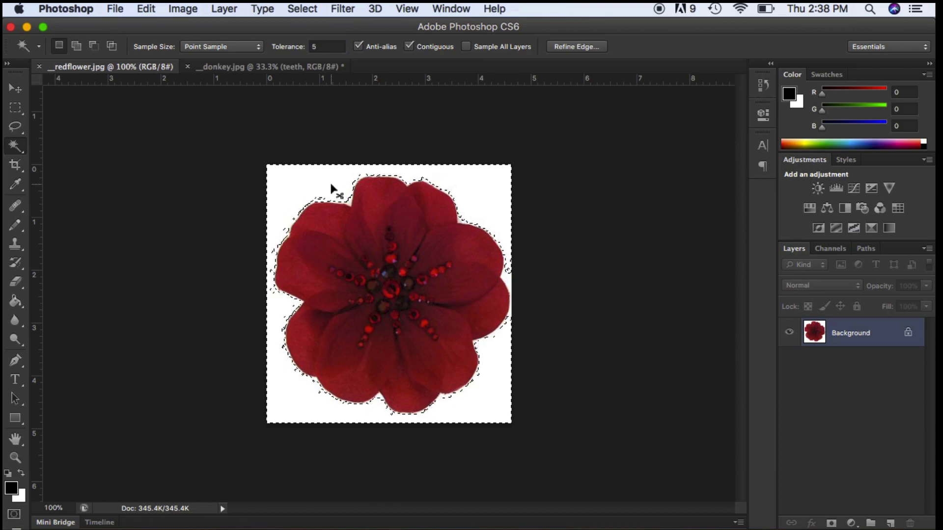
Set the Magic Wand tolerance to 90 and reselect the white background so the selection hugs the petals
key("super+plus")
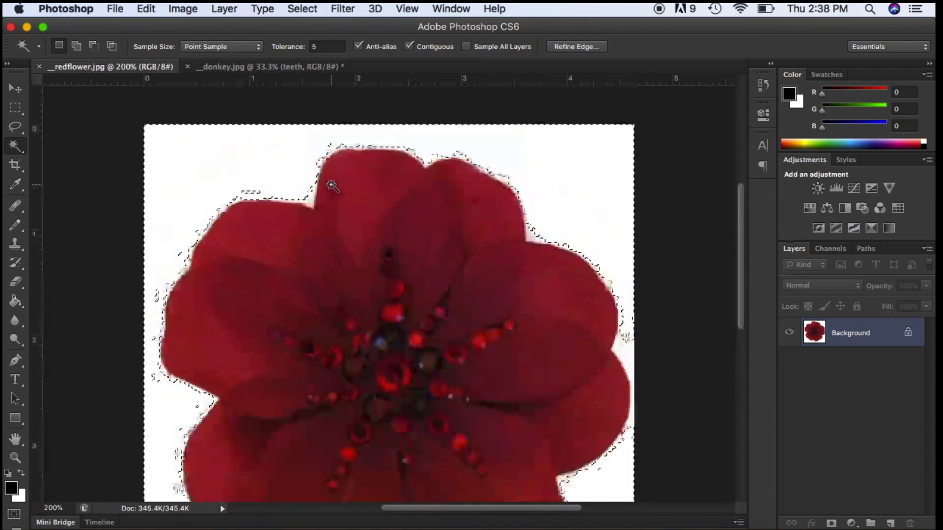
double_click(316, 46)
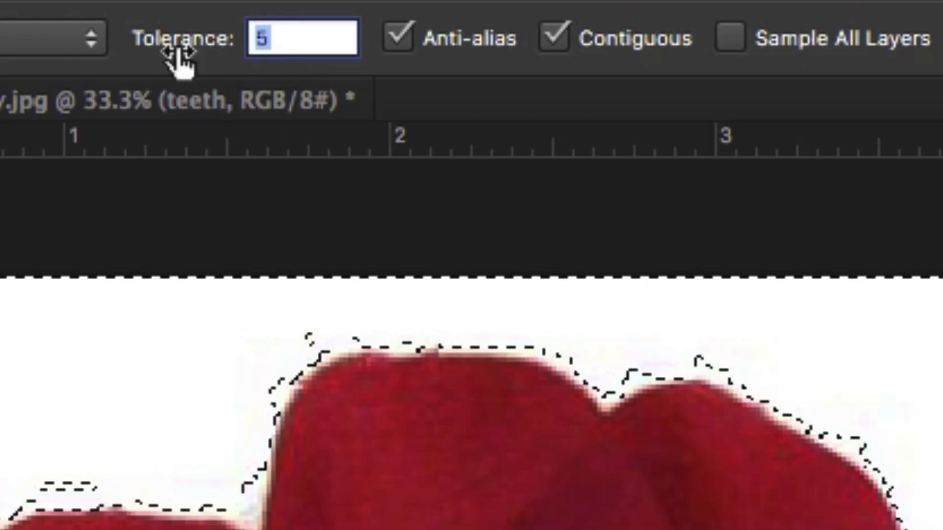
type("90")
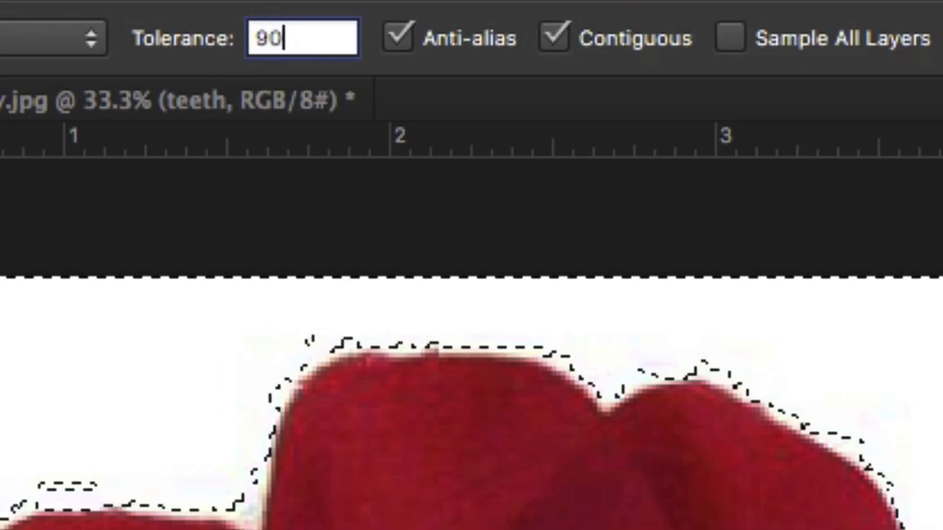
left_click(147, 368)
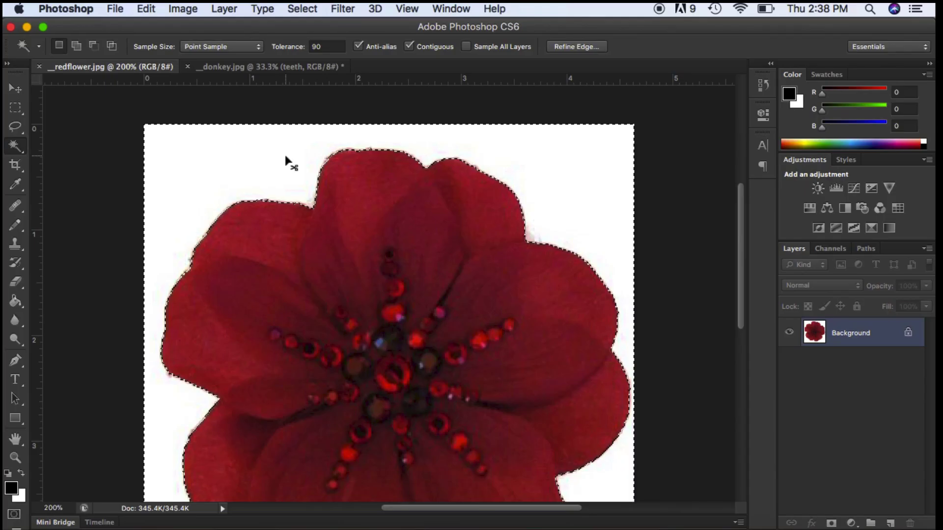
Invert the selection so only the red flower is selected, and copy it
key("super+minus")
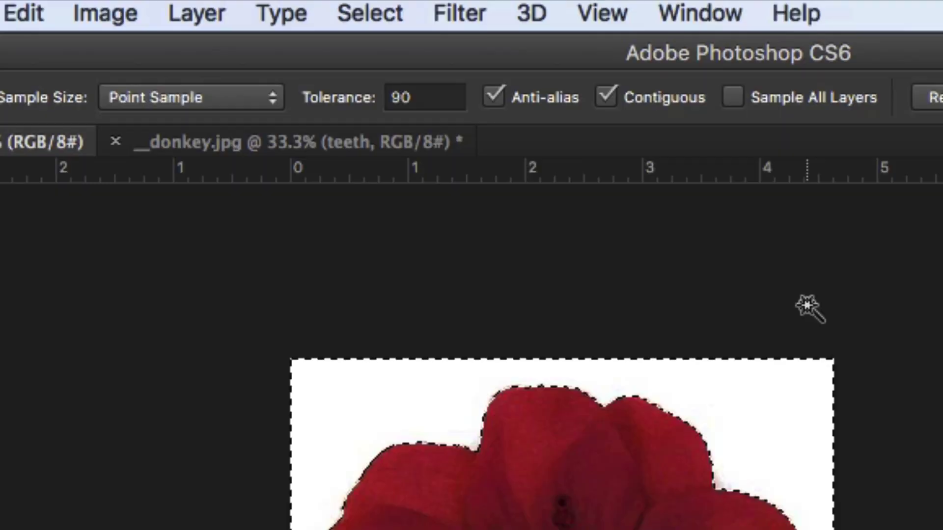
left_click(383, 15)
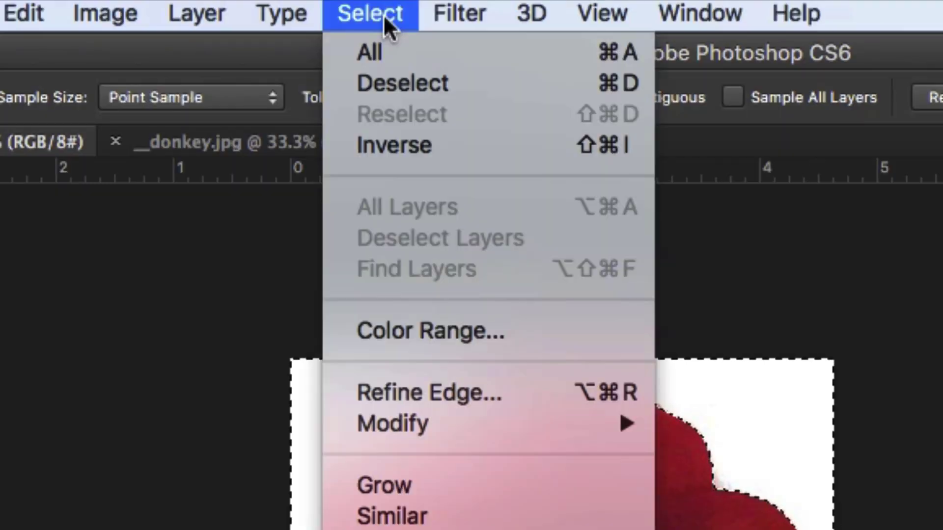
left_click(402, 143)
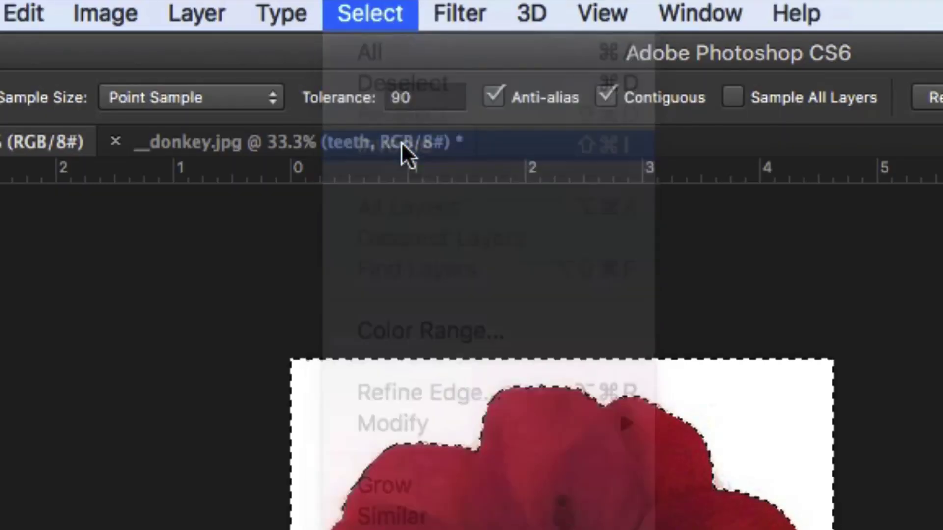
key("super+c")
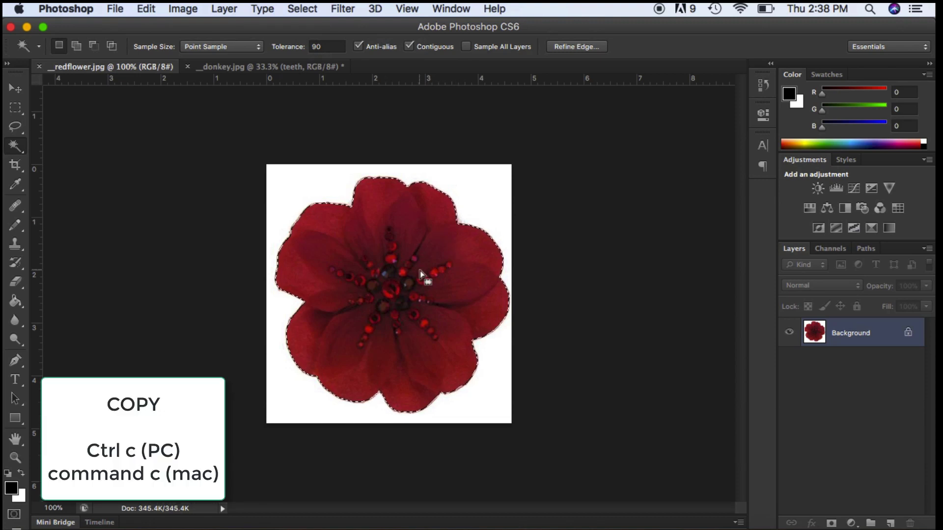
Paste the flower into __donkey.jpg and move it up over the hat with the Move tool
left_click(312, 66)
key("super+v")
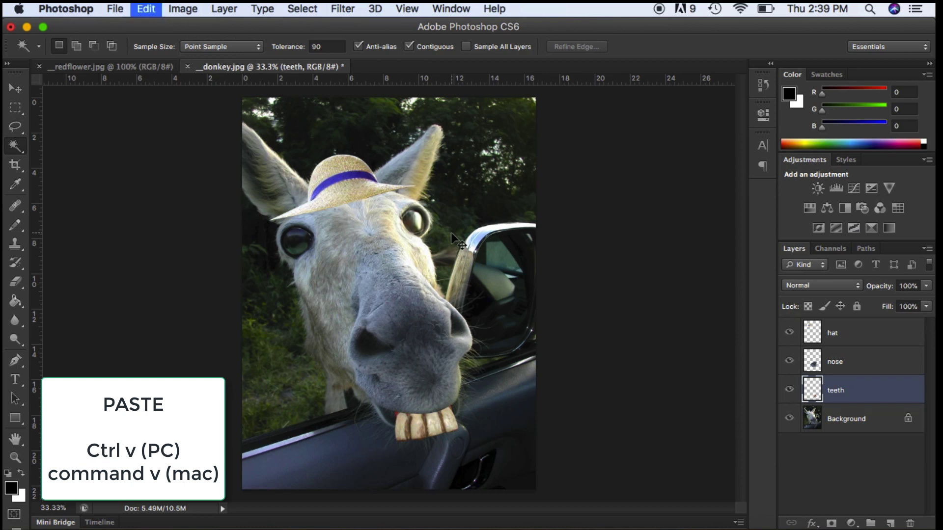
left_click(15, 89)
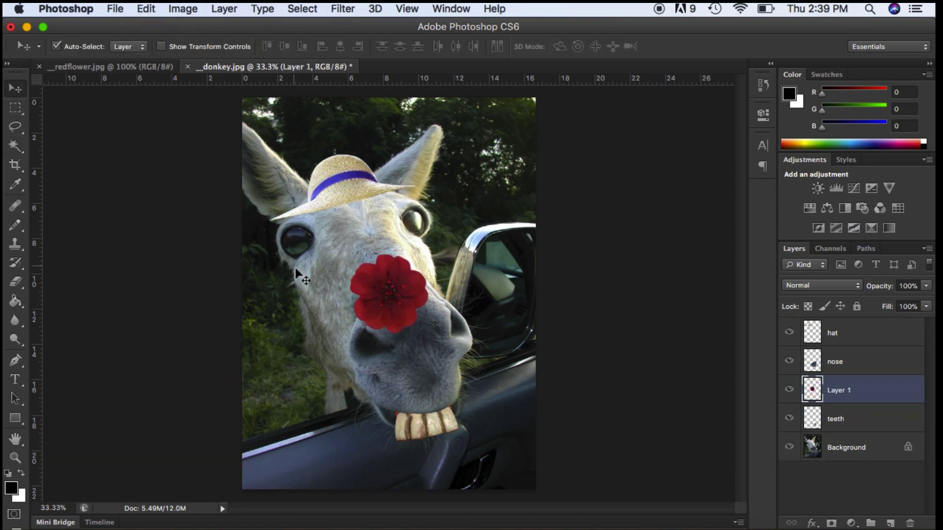
left_click_drag(385, 279, 372, 179)
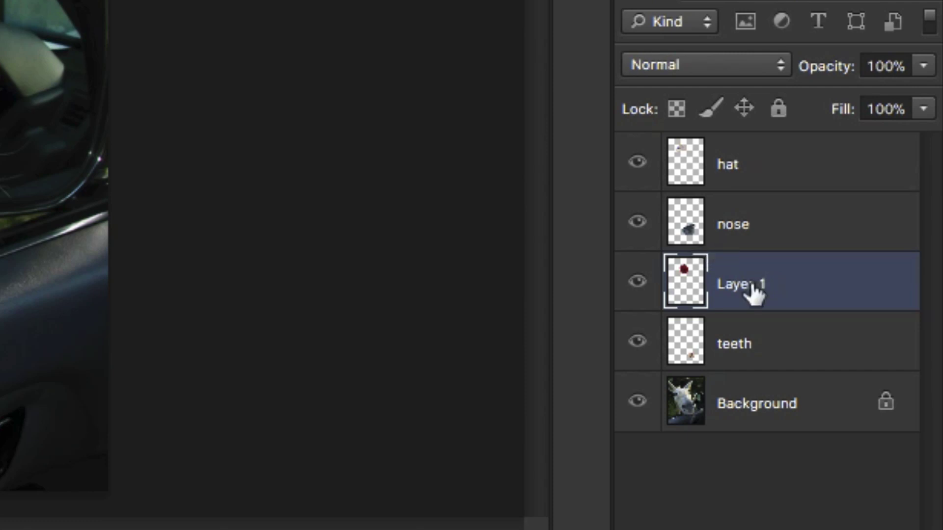
Rename the pasted layer flower and move it above the hat layer, to the top of the stack
double_click(843, 390)
type("flower")
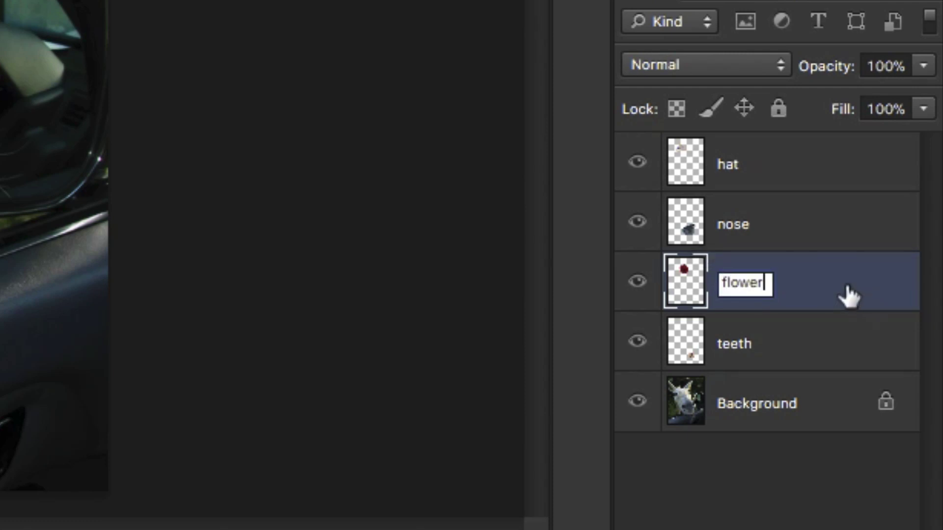
key("Return")
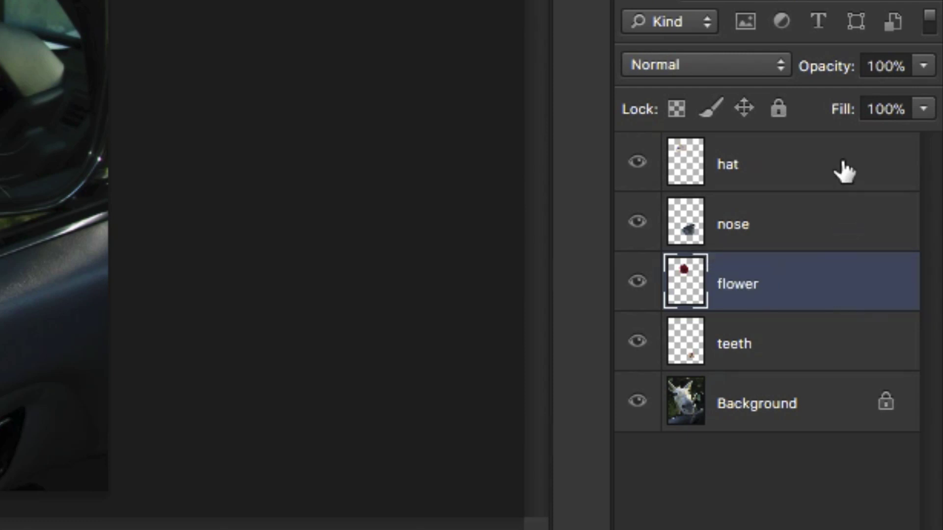
left_click_drag(816, 262, 816, 148)
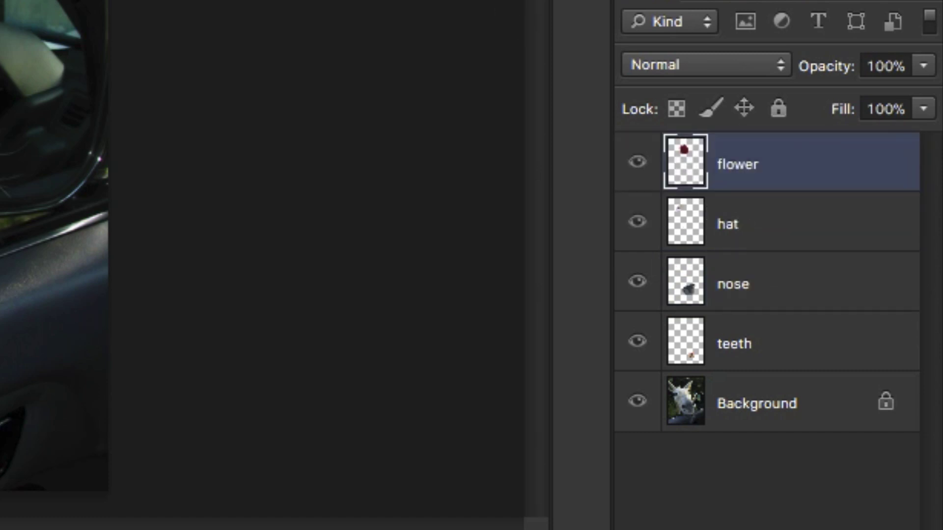
Scale the flower down proportionally with Free Transform and place it at the end of the hat's blue band
key("super+t")
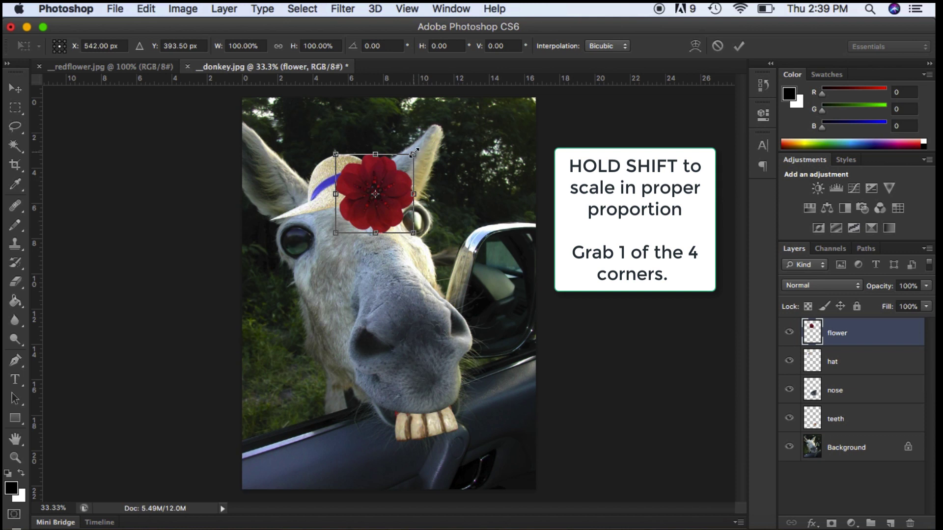
left_click_drag(414, 152, 381, 173)
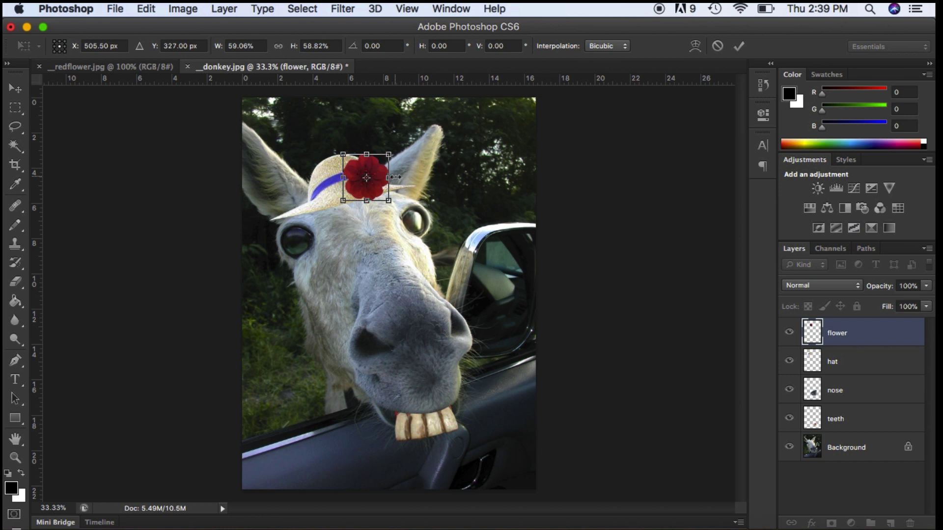
left_click_drag(394, 177, 370, 176)
key("super+z")
key("Return")
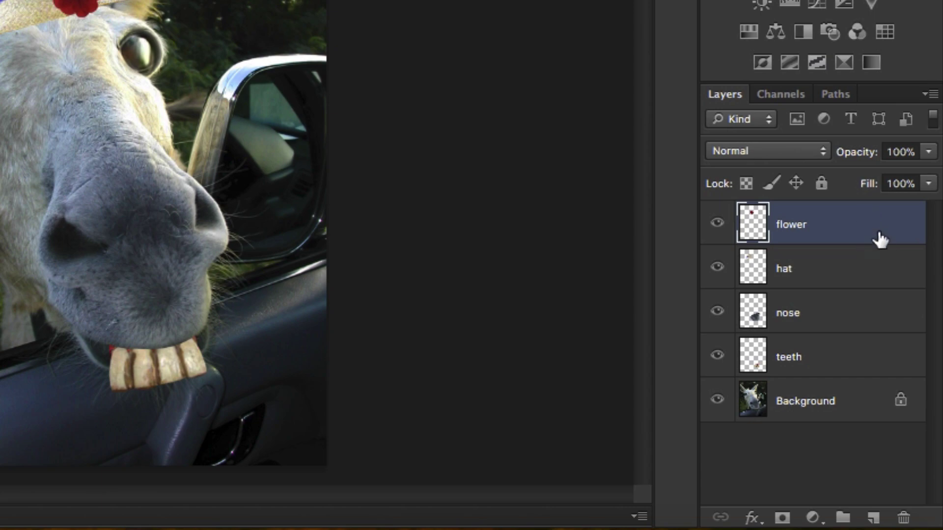
Duplicate the flower layer as flower blue and place the copy on the hat, overlapping the original's lower-left petals
right_click(877, 237)
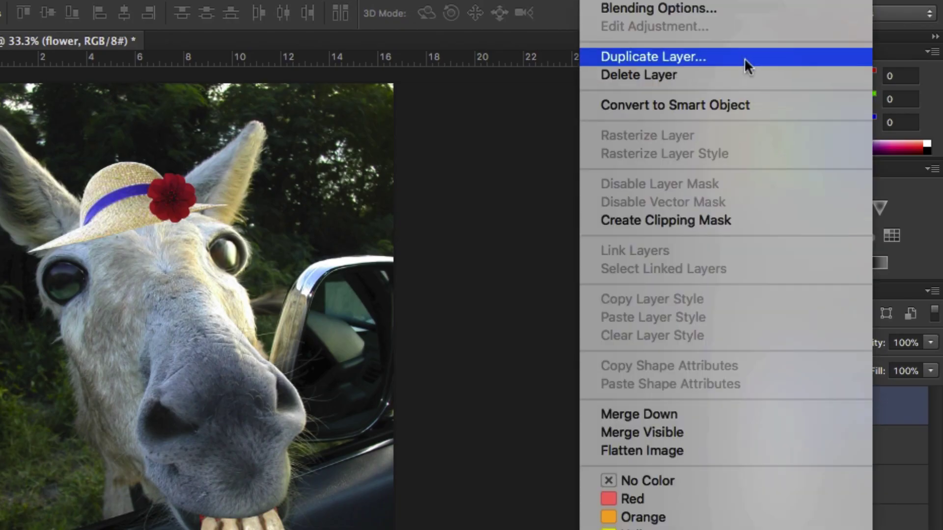
left_click(744, 52)
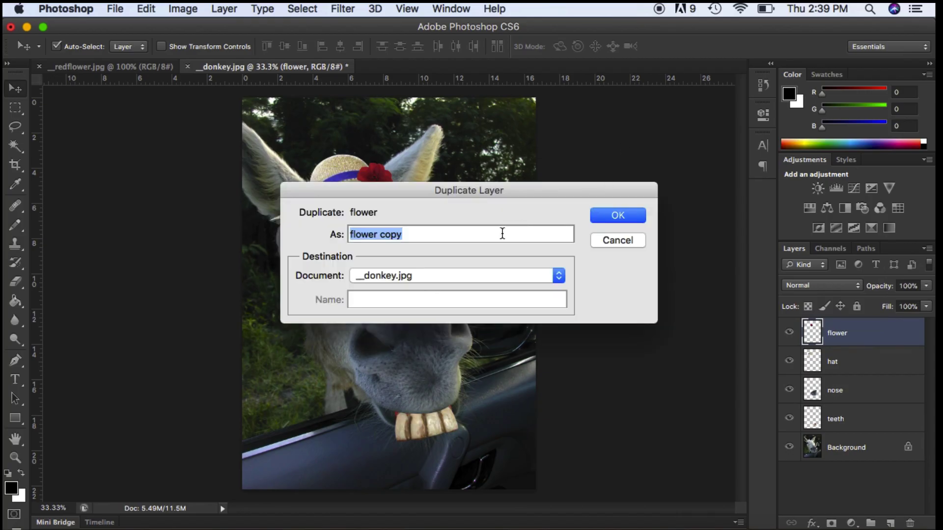
left_click(494, 233)
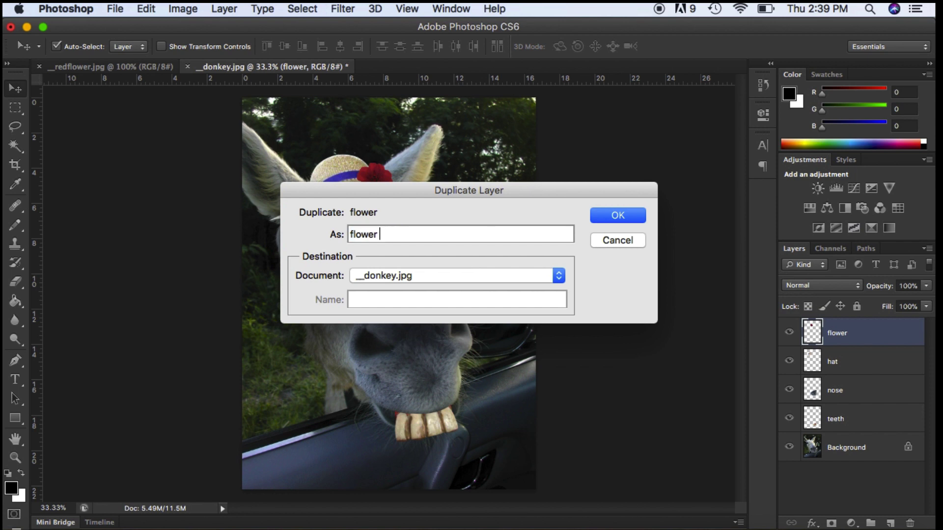
left_click(604, 219)
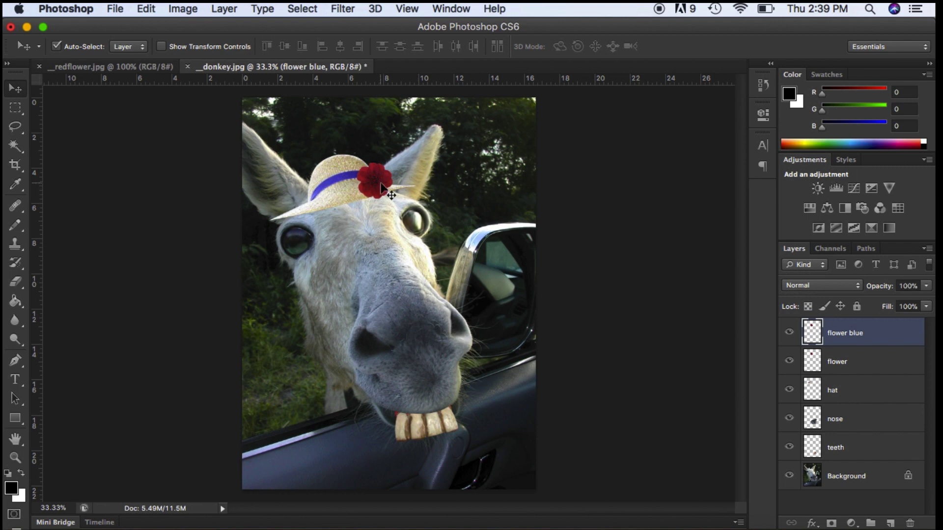
left_click_drag(382, 187, 365, 195)
key("super+t")
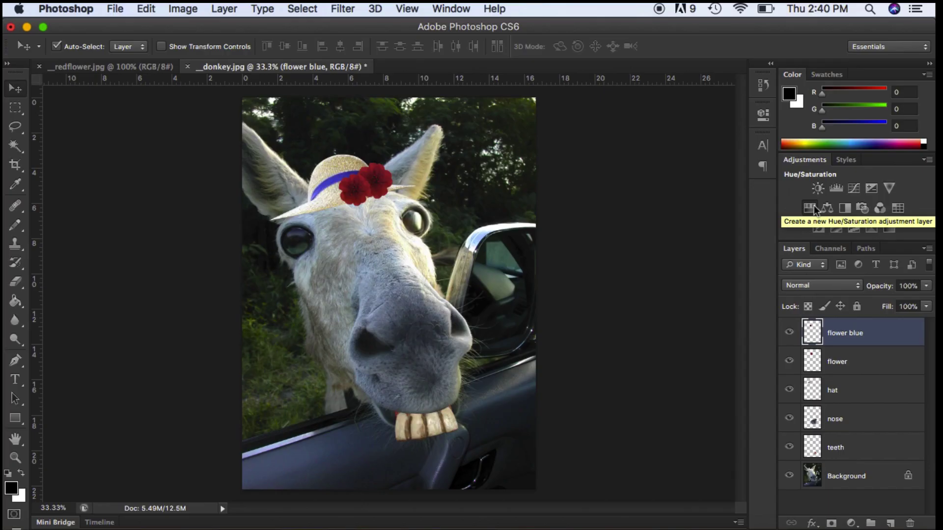
Add a Hue/Saturation adjustment clipped to the flower blue layer with Hue +180, Saturation +46 and Lightness -21
left_click(746, 132)
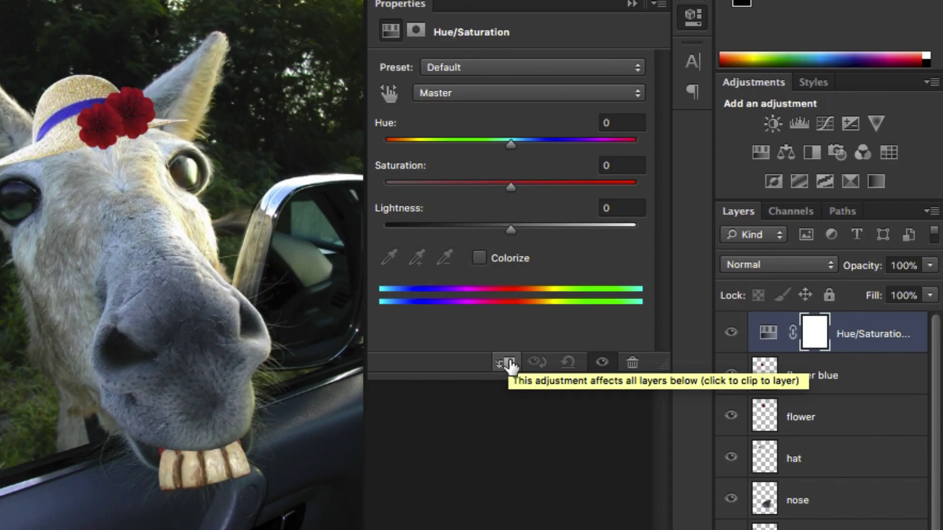
left_click(510, 365)
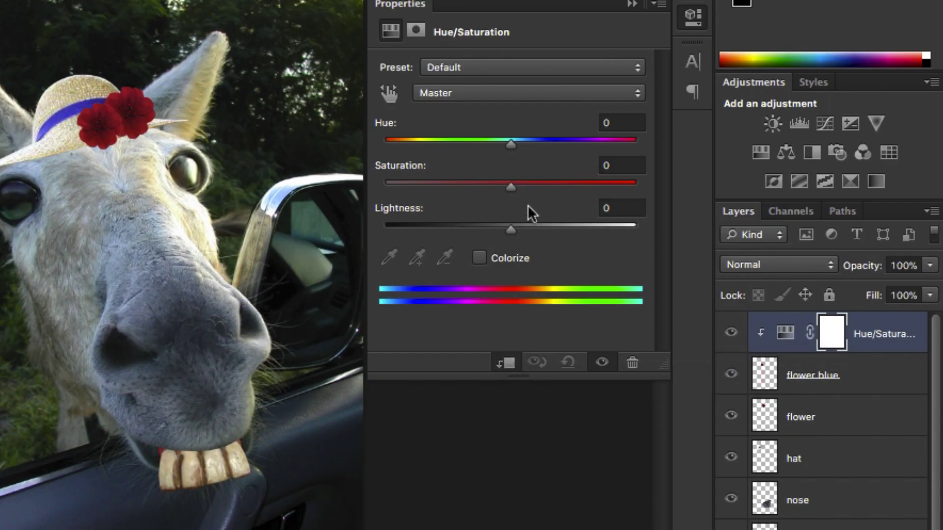
left_click_drag(514, 146, 653, 140)
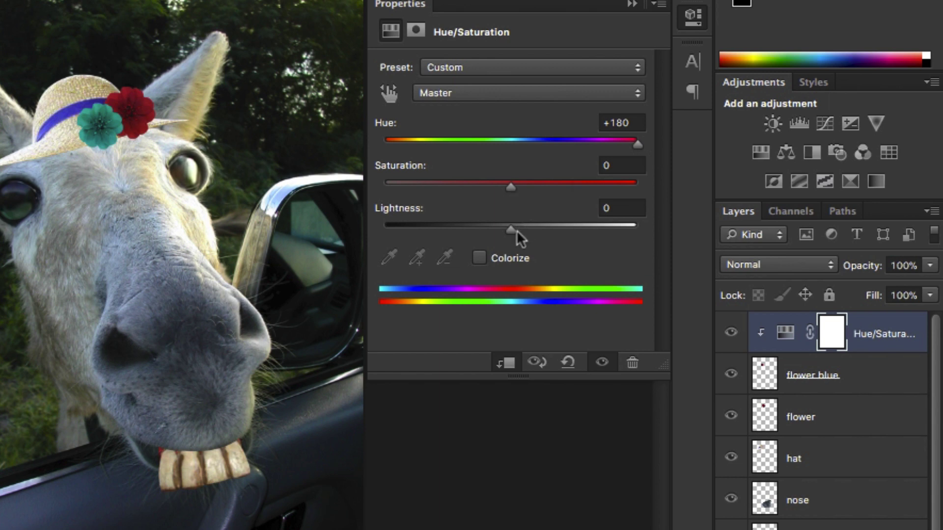
left_click_drag(515, 231, 483, 229)
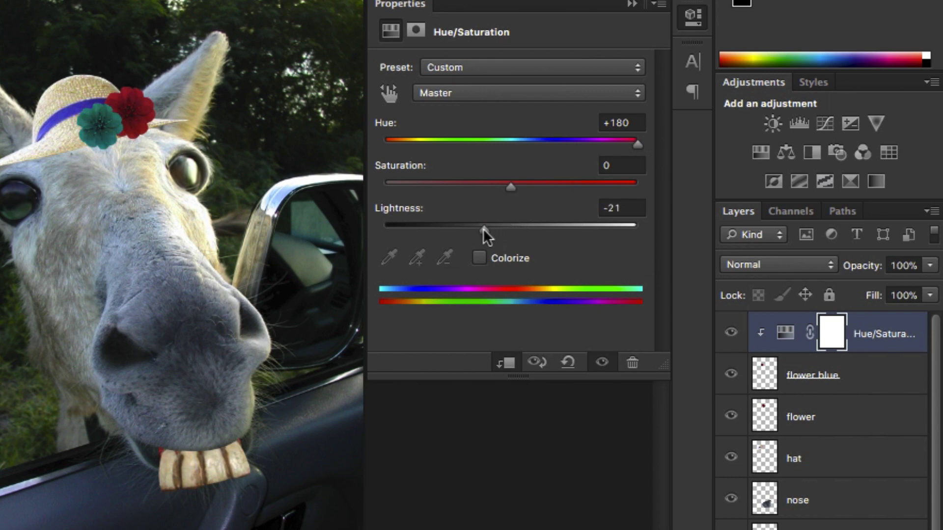
left_click_drag(513, 188, 570, 187)
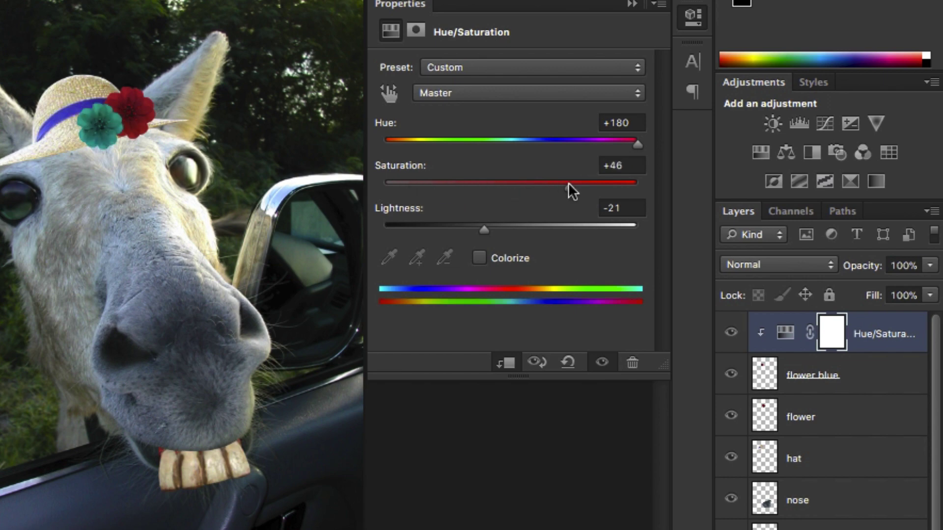
left_click(631, 5)
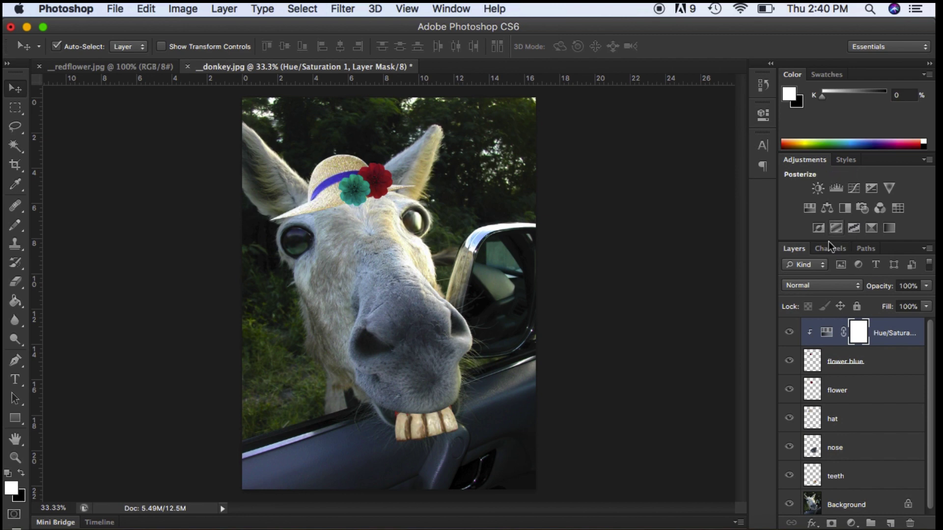